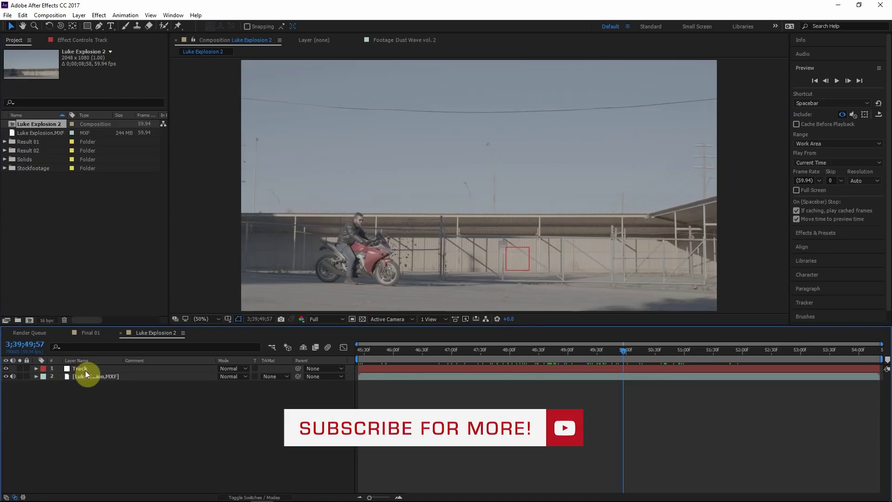
Create a new white solid and name it Building Matte
key("ctrl+y")
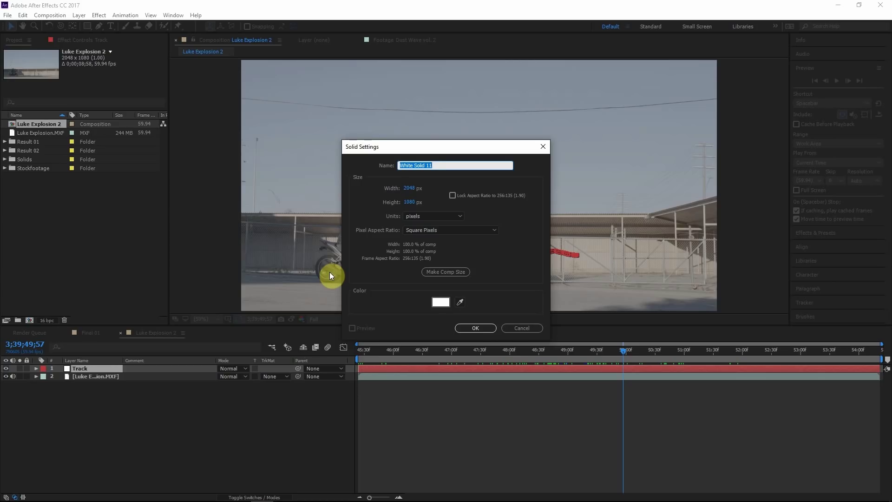
type("Bu")
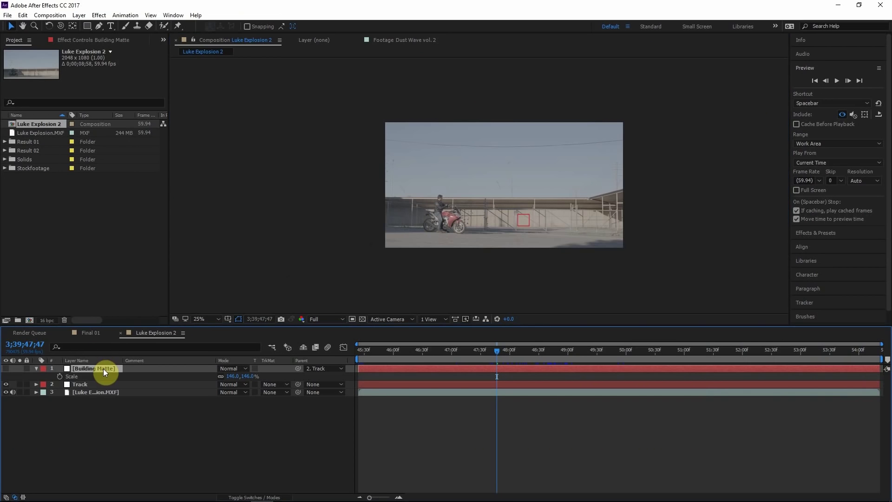
Trace the Building Matte mask with the Pen tool along the building's roofline
left_click(98, 26)
scroll(176, 190, "up", 4)
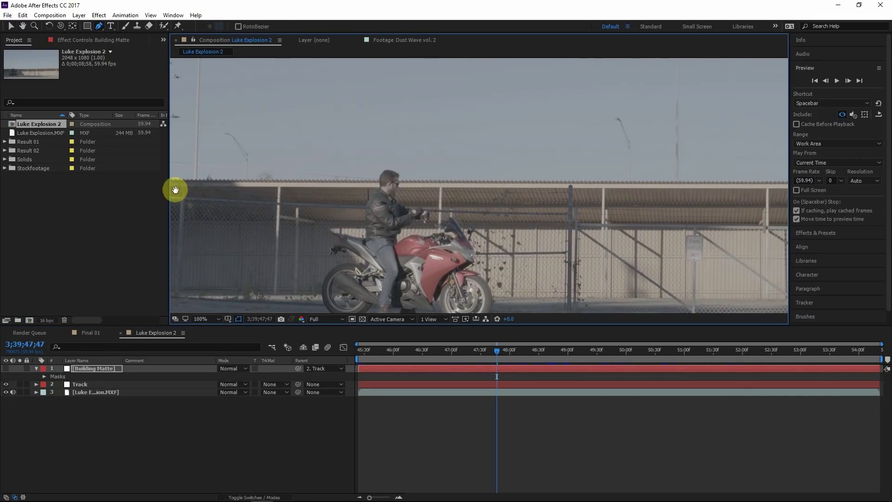
left_click(251, 197)
left_click(673, 191)
key("s")
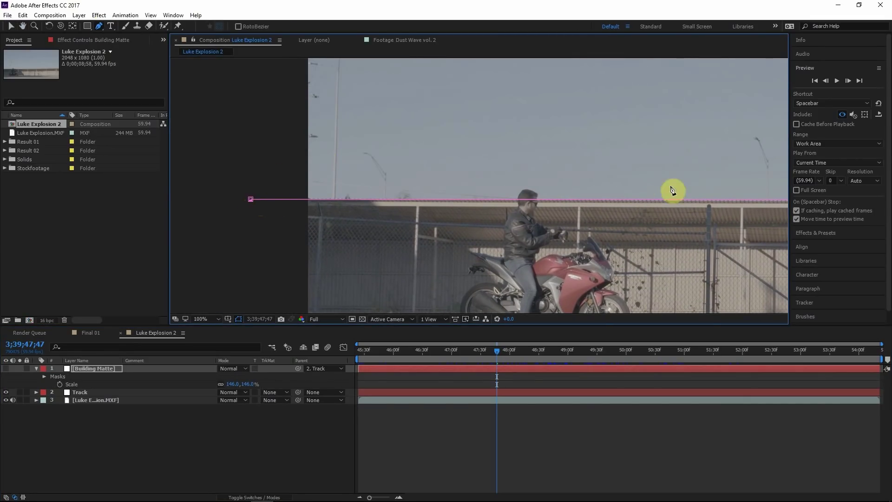
left_click_drag(673, 191, 43, 147)
left_click(588, 129)
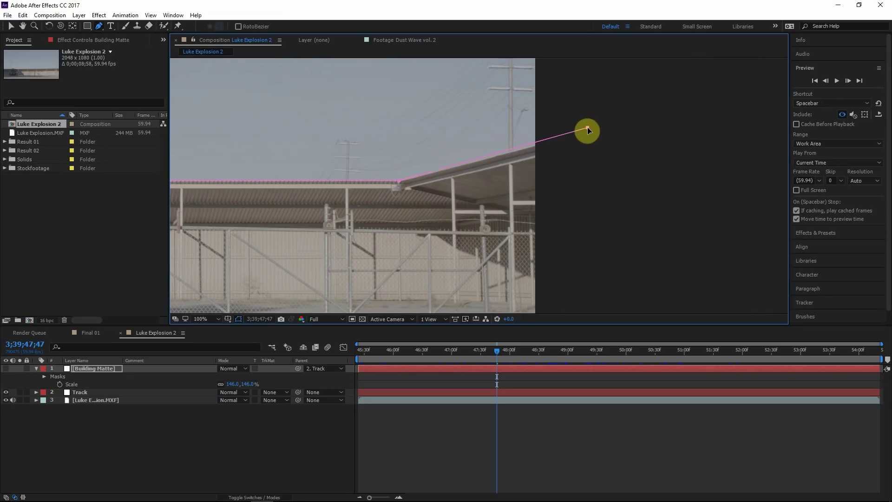
Close the mask below the frame's right side and reveal the white matte
scroll(587, 127, "down", 3)
left_click(762, 269)
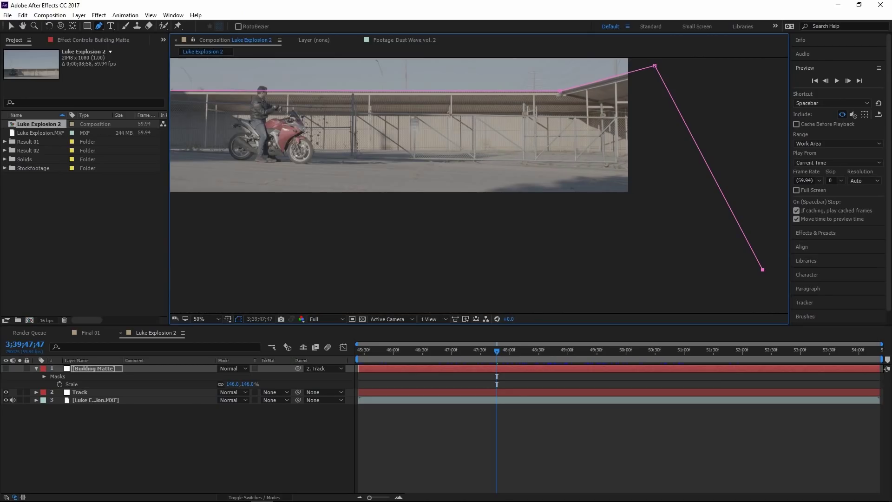
scroll(412, 281, "up", 4)
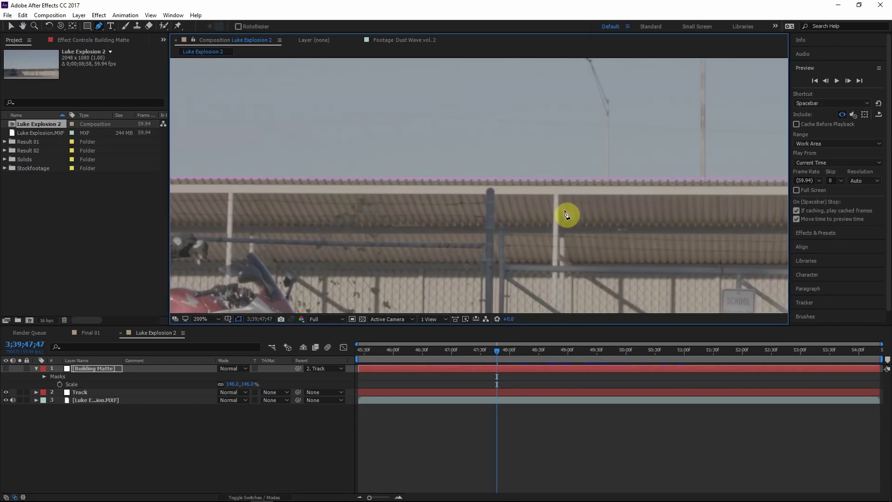
scroll(542, 183, "down", 2)
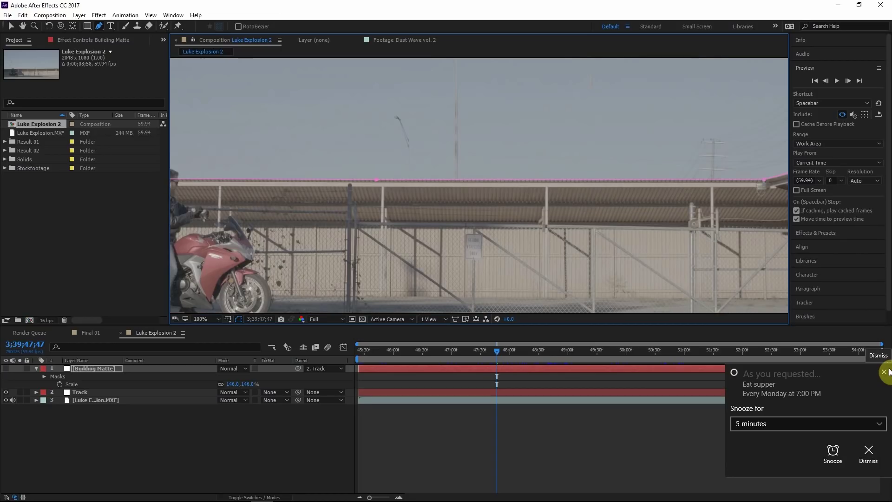
left_click(884, 372)
scroll(512, 181, "down", 2)
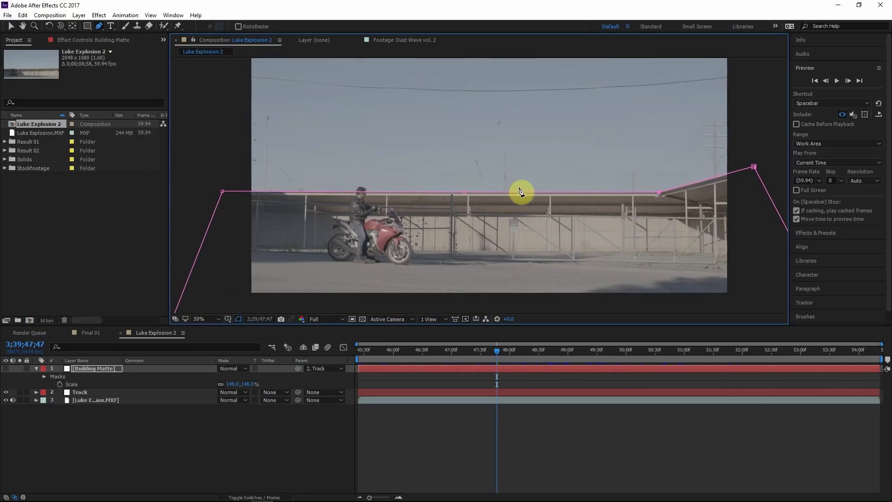
left_click(7, 368)
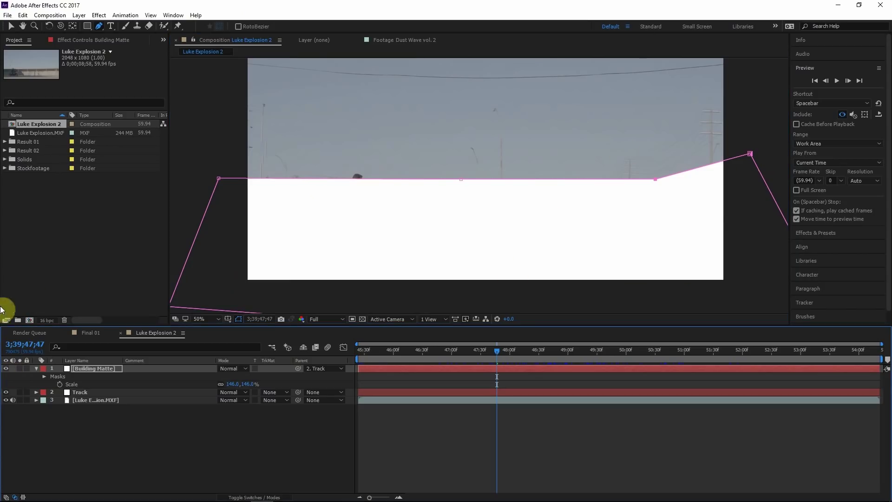
Turn on Mask Path keyframing for Building Matte at 3;39;47;07
left_click(95, 371)
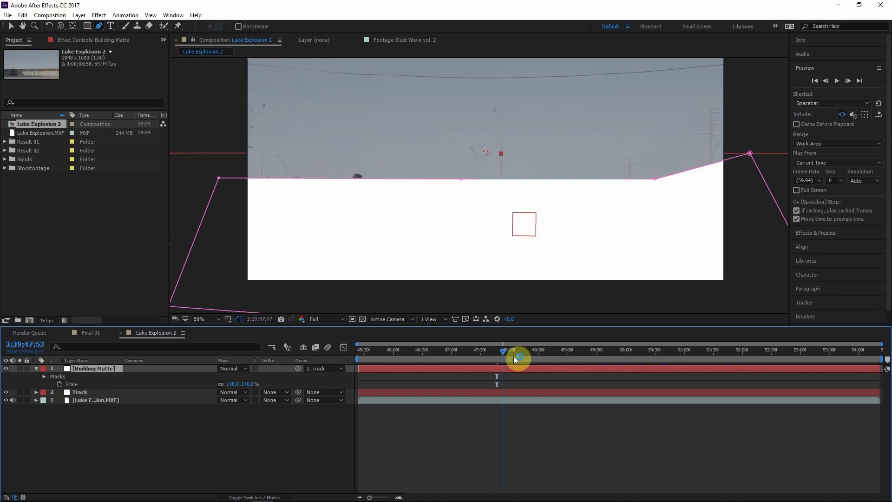
left_click_drag(497, 351, 458, 353)
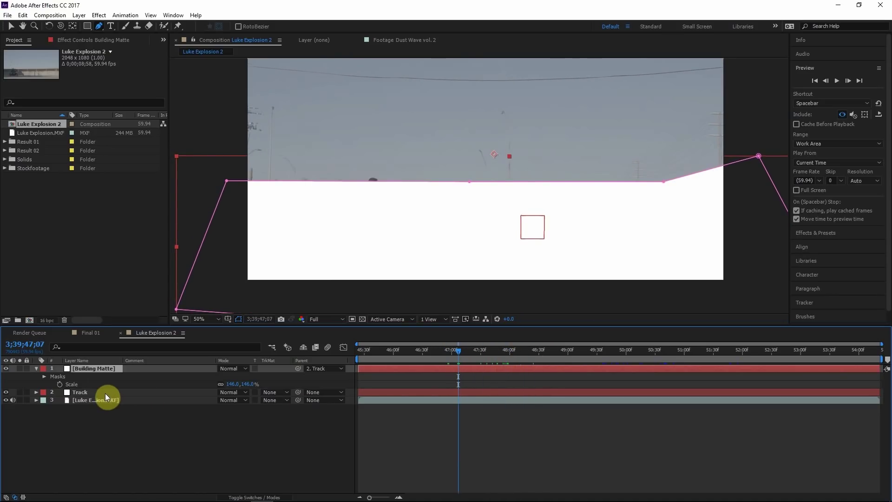
left_click_drag(105, 393, 97, 370)
key("m")
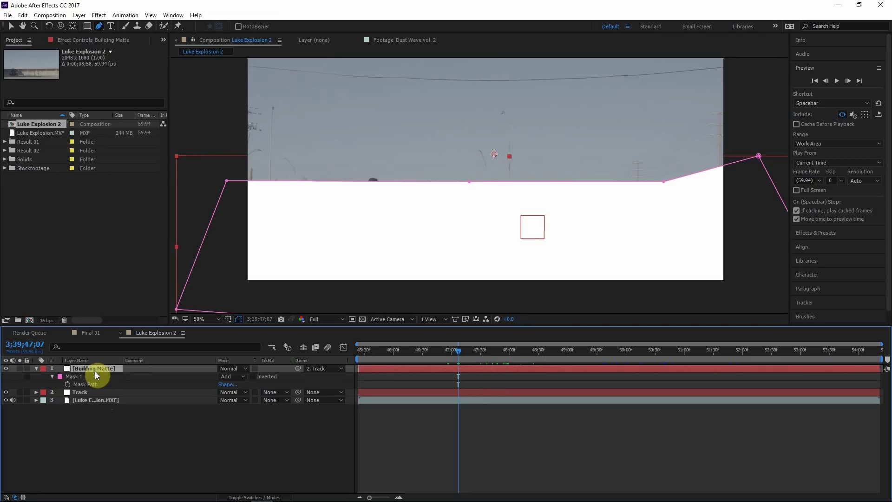
left_click(67, 385)
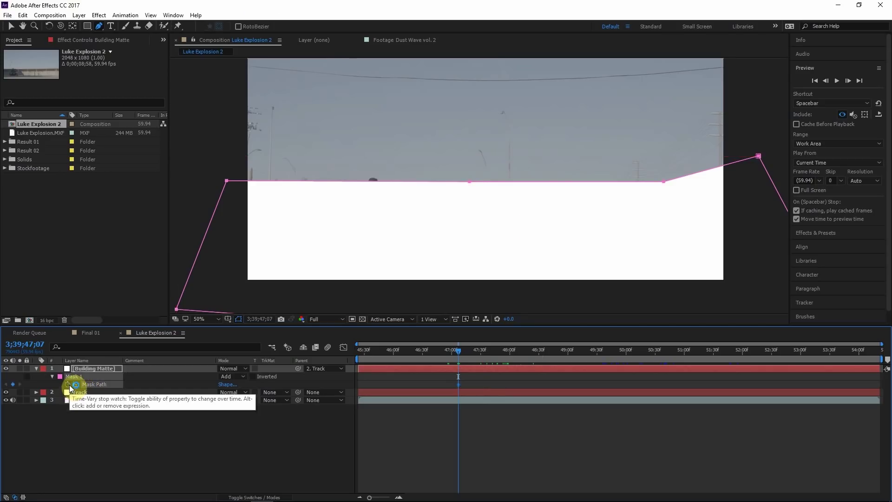
left_click(6, 368)
At the composition start, drag mask vertices to refit the roofline
key("Home")
scroll(441, 199, "up", 2)
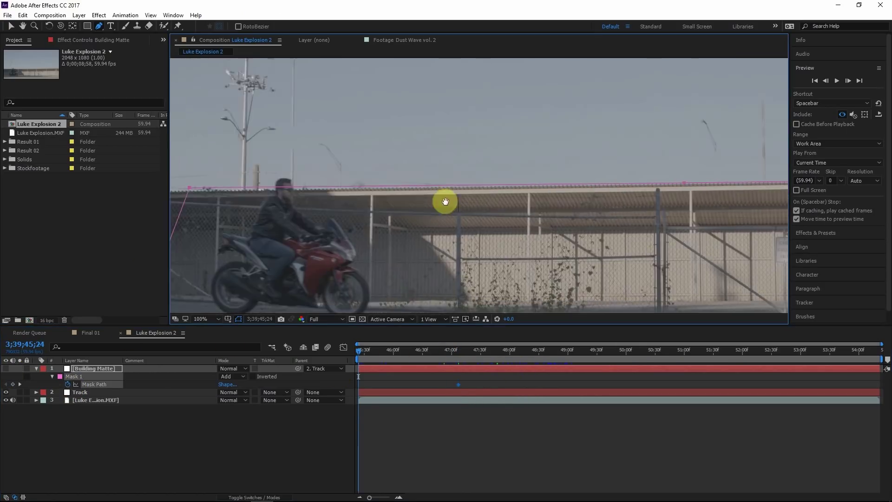
left_click(16, 27)
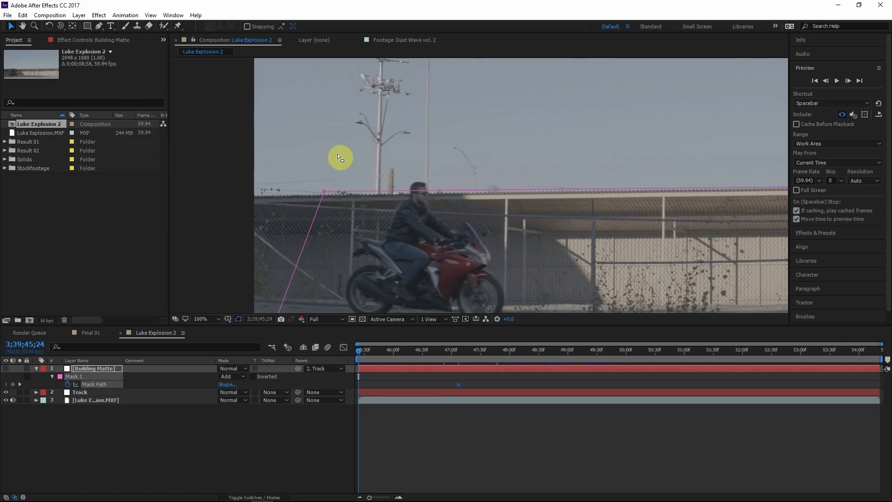
left_click_drag(324, 191, 225, 196)
Check the mask against the roofline at 3;39;48;52, 3;39;49;53 and 3;39;48;30
scroll(510, 189, "right", 5)
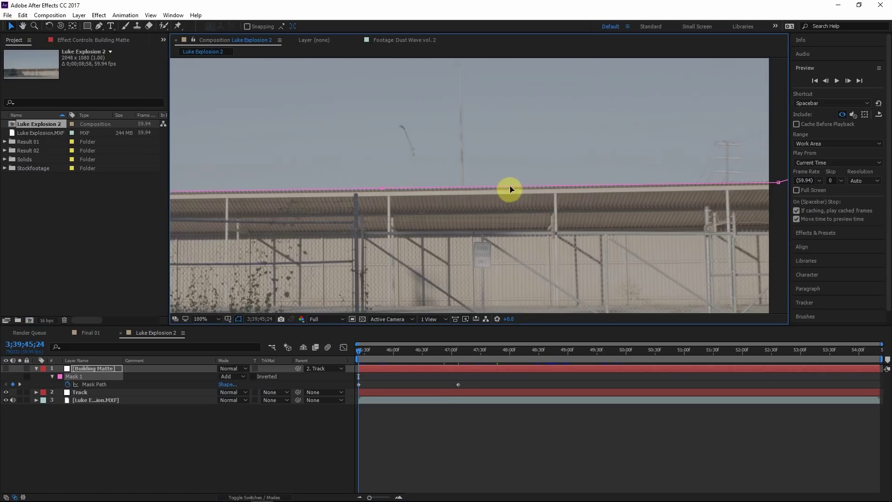
scroll(379, 194, "down", 2)
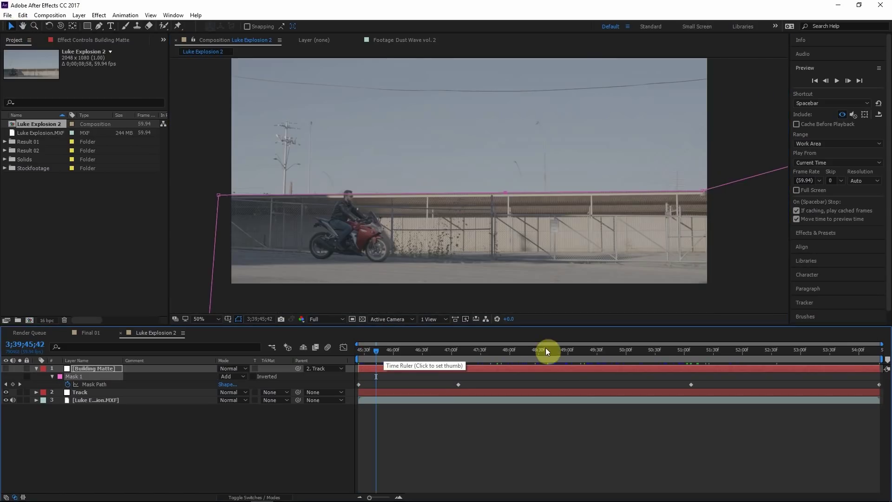
left_click(560, 354)
left_click(619, 351)
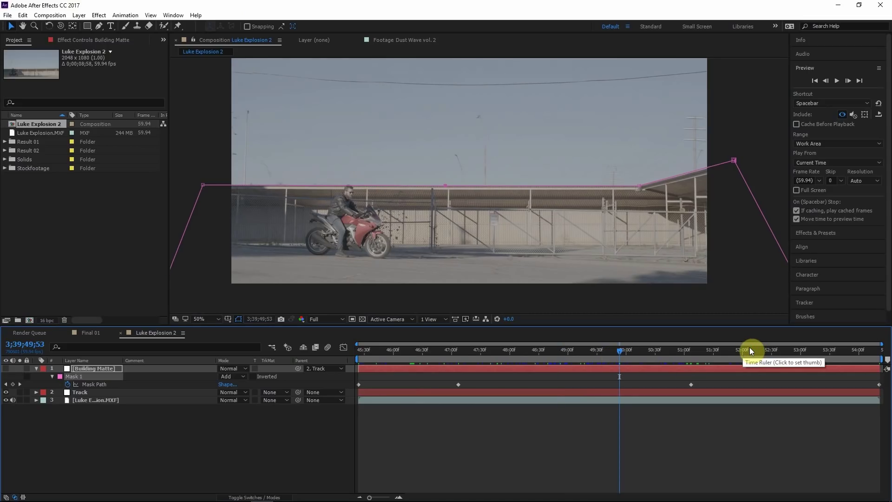
left_click(539, 350)
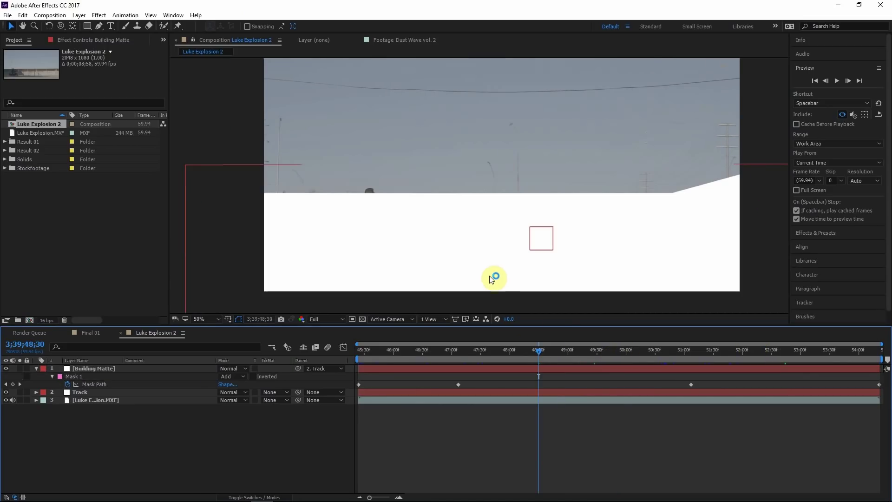
left_click_drag(502, 264, 498, 287)
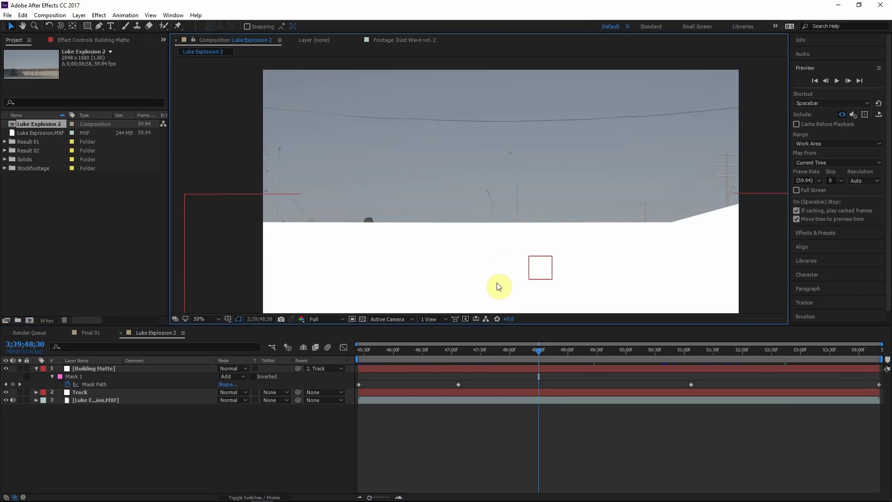
scroll(498, 286, "up", 2)
scroll(421, 219, "up", 1)
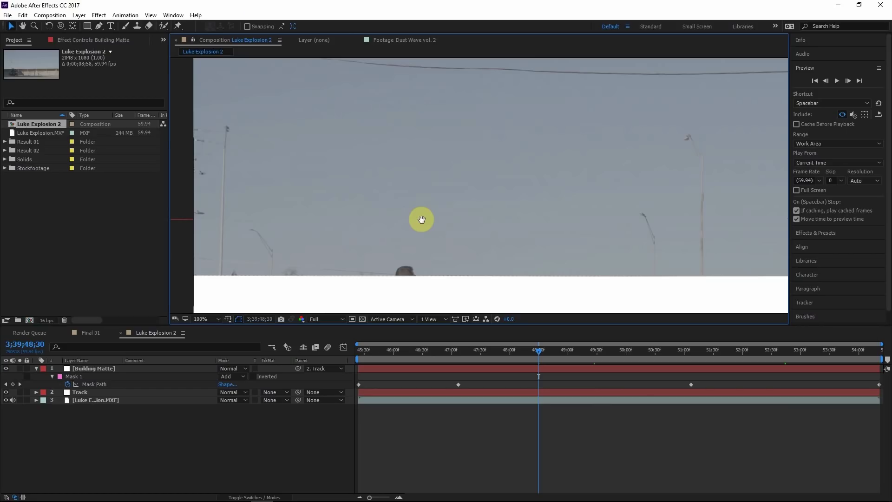
scroll(421, 220, "up", 4)
scroll(551, 203, "down", 2)
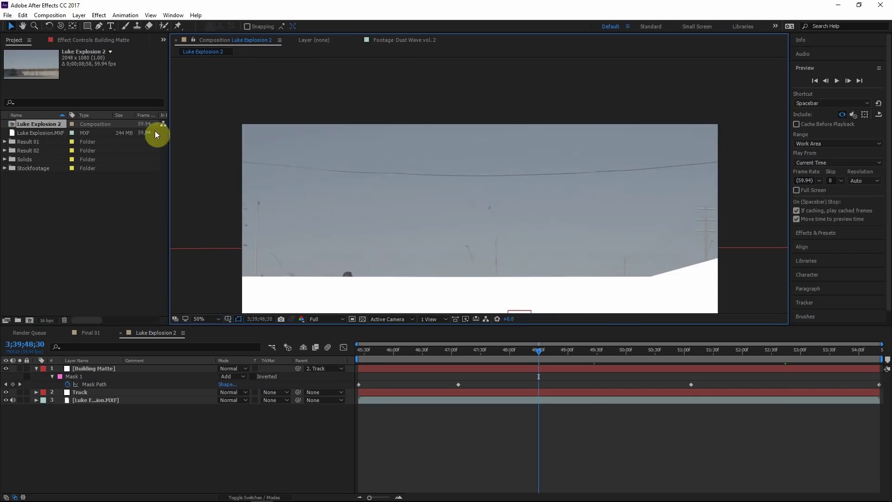
left_click(89, 369)
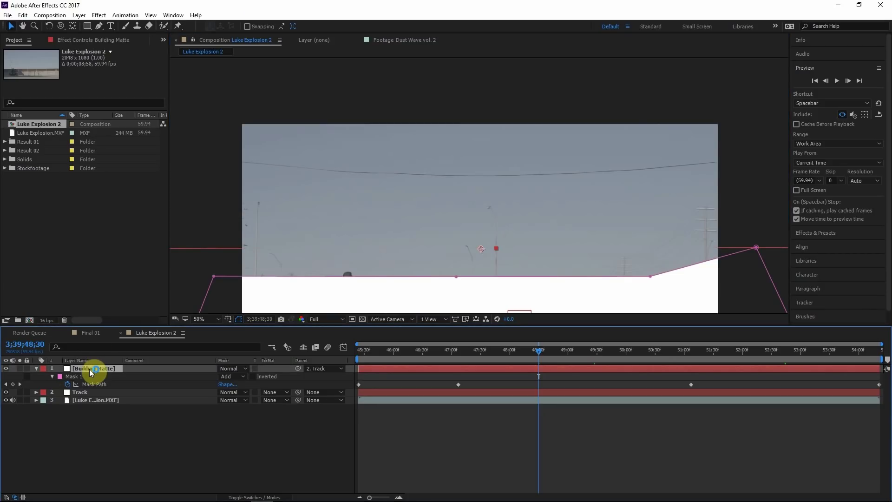
Add a new white solid scaled to 148%, hidden to show the footage
key("ctrl+y")
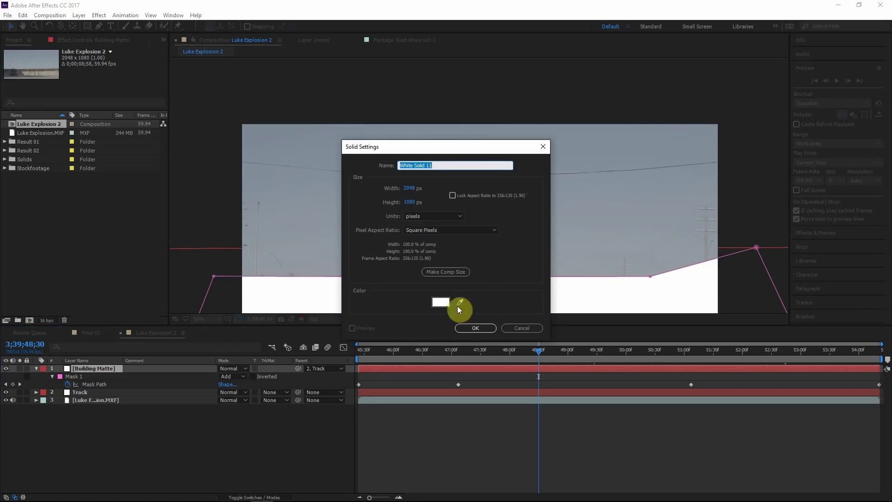
left_click(475, 328)
key("s")
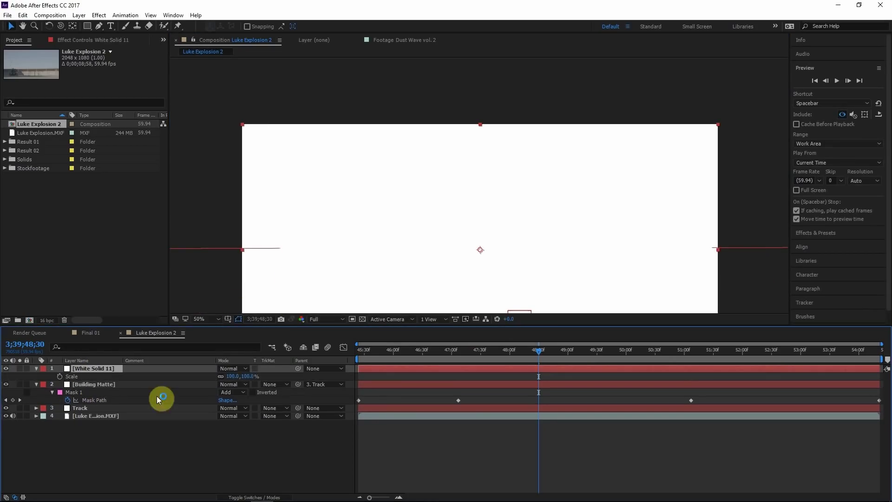
left_click_drag(222, 379, 243, 370)
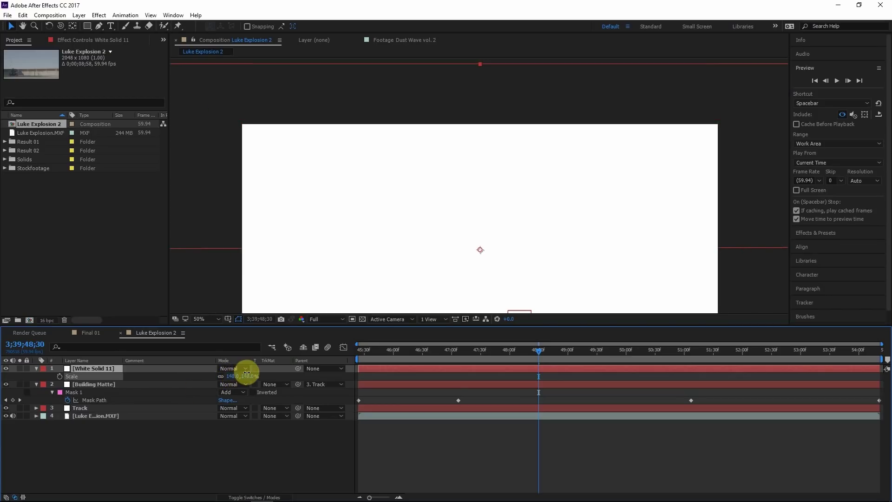
left_click(5, 368)
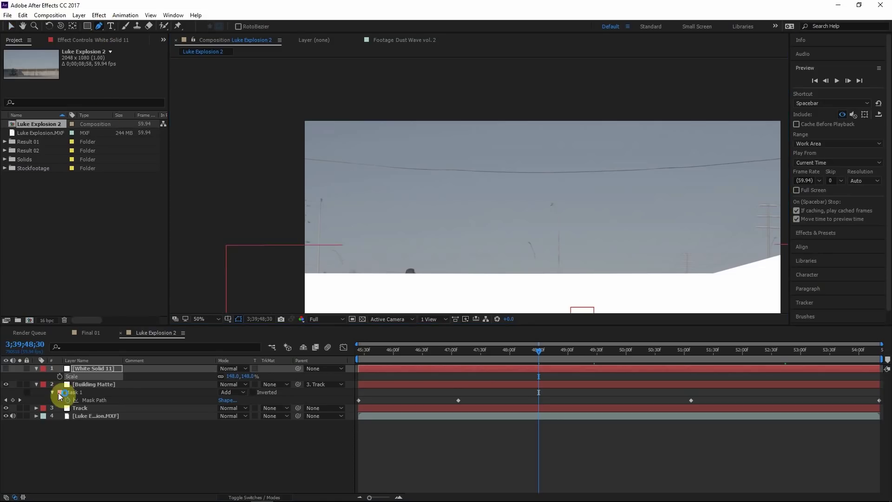
View the footage at 100% and pan to the power line's left end
left_click(93, 369)
key("slash")
key("h")
left_click_drag(273, 205, 422, 251)
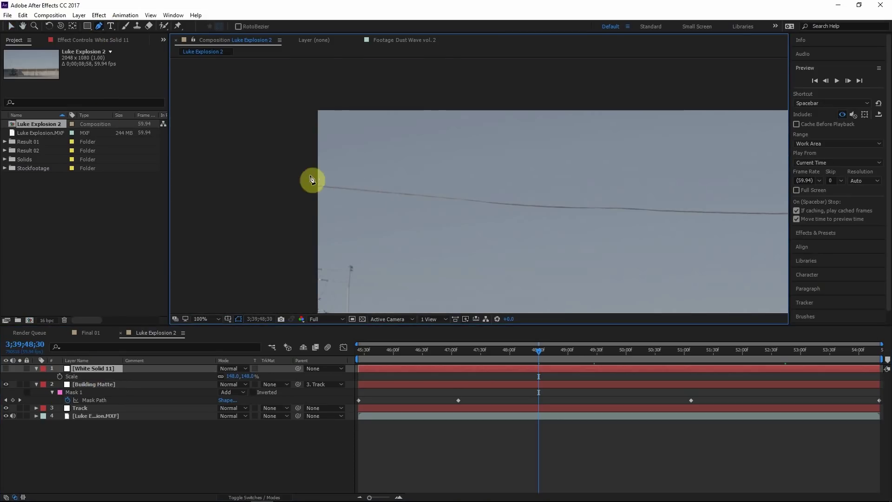
Draw an open mask on White Solid 11 following the power line
key("g")
left_click(218, 175)
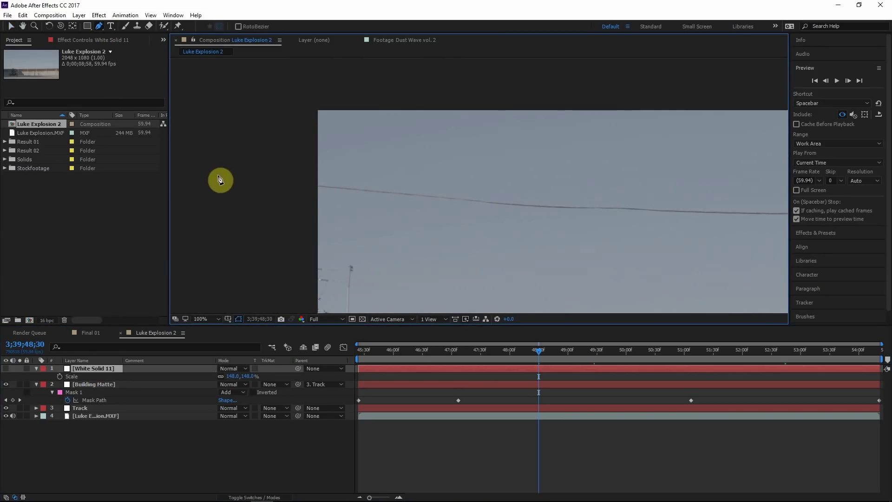
left_click(295, 181)
left_click(344, 189)
left_click(394, 197)
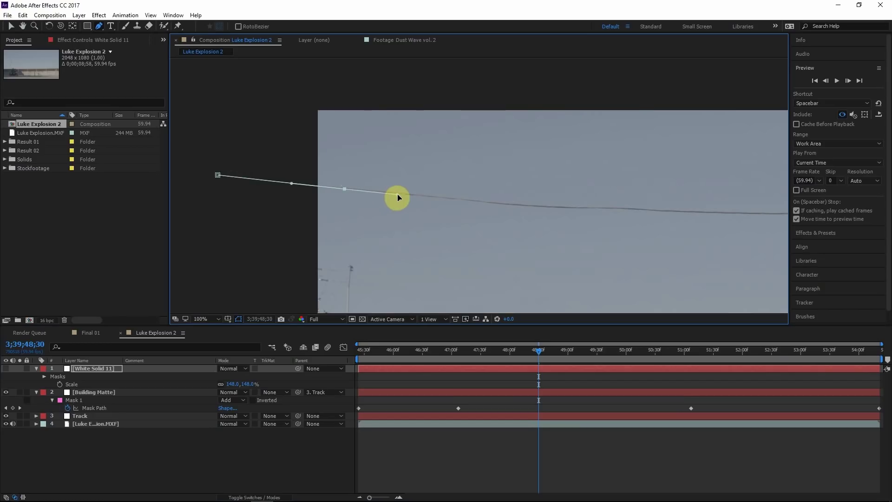
Parent White Solid 11 to Track, make it visible, and open the Effects & Presets search
scroll(398, 194, "right", 5)
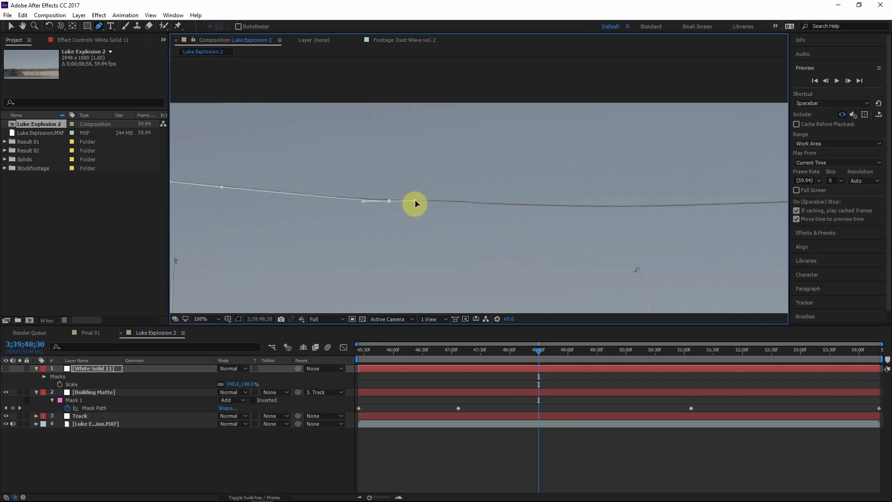
scroll(454, 209, "down", 2)
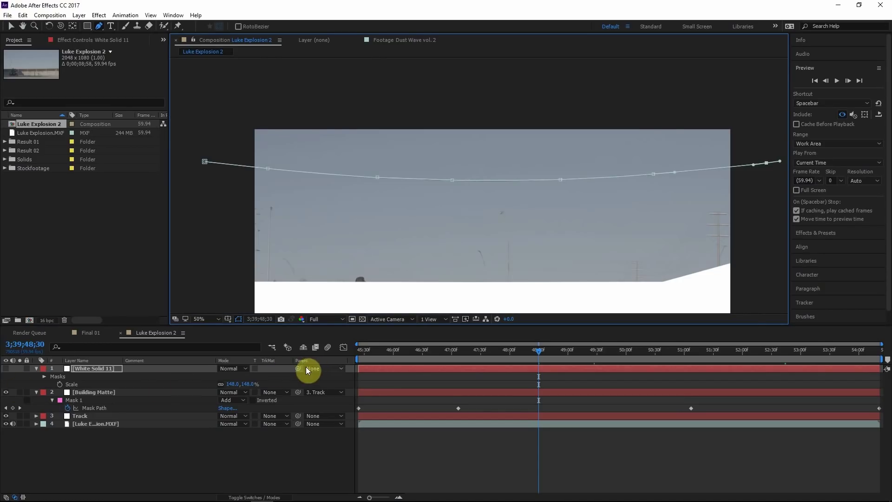
left_click_drag(298, 369, 93, 416)
left_click(6, 368)
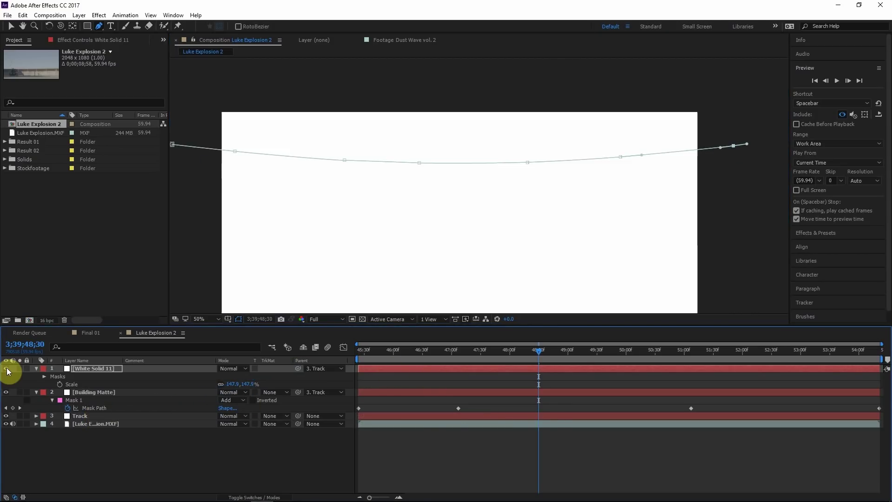
left_click(6, 368)
left_click(6, 368)
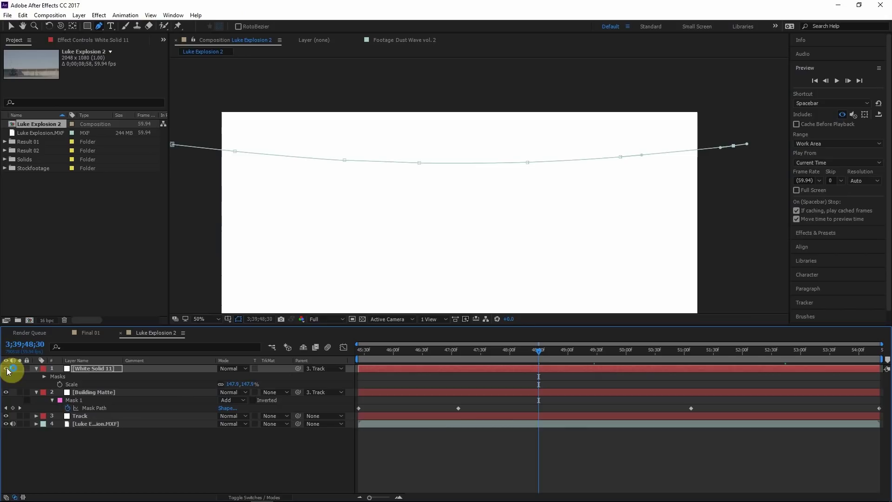
left_click(71, 369)
left_click(818, 234)
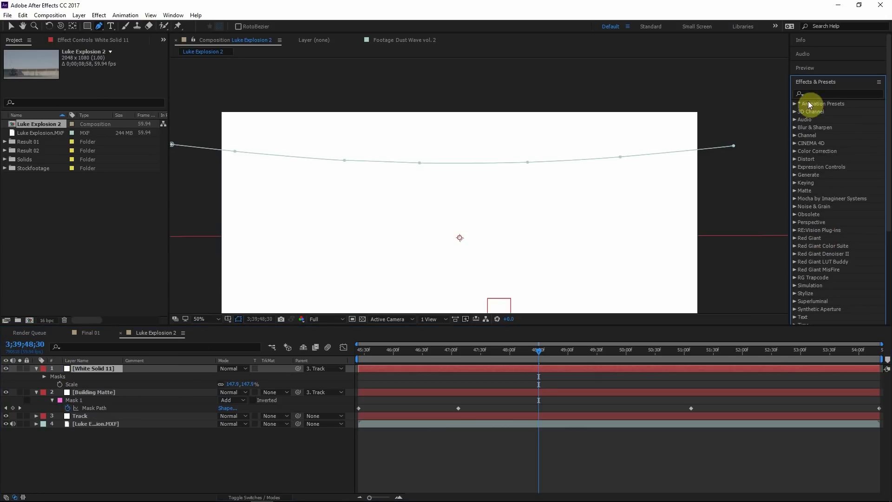
left_click(813, 94)
Apply Stroke to White Solid 11, painting On Transparent with a thicker brush size
type("st")
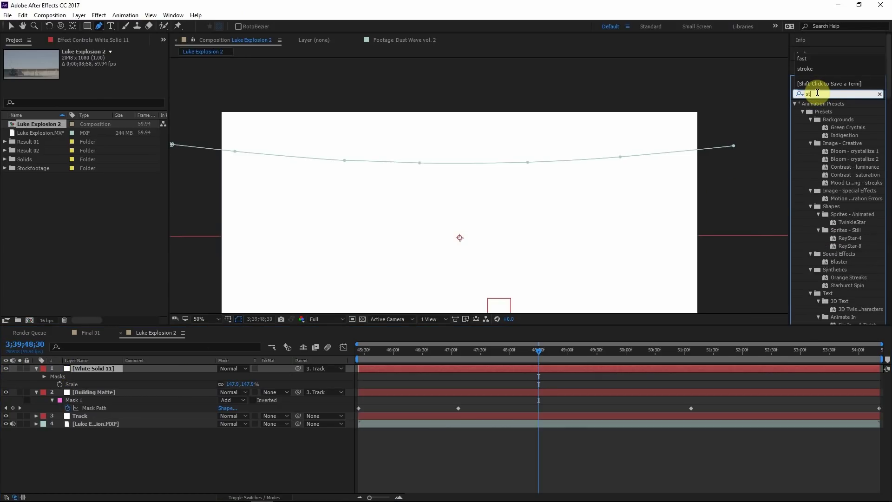
type("roke")
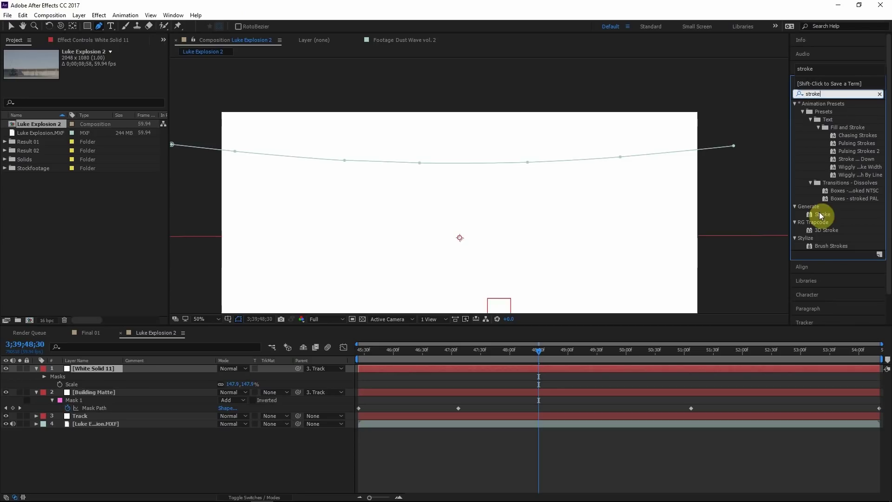
left_click_drag(821, 215, 181, 242)
left_click_drag(402, 239, 432, 225)
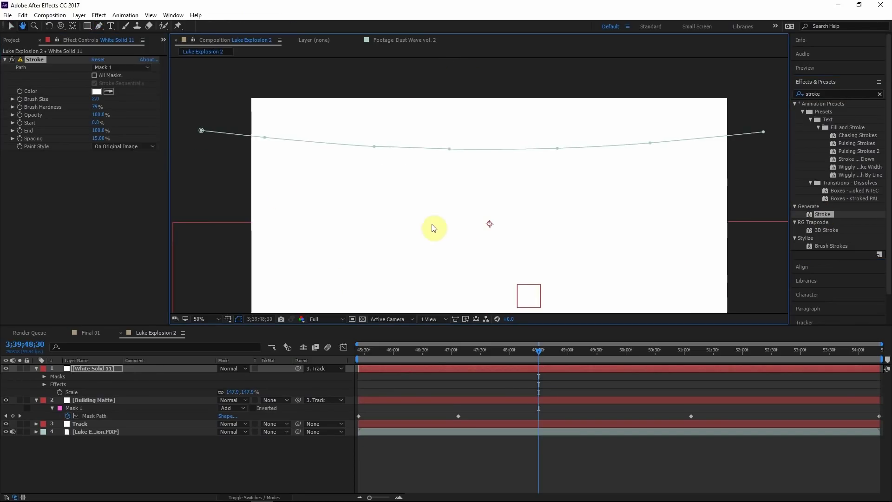
left_click(125, 147)
left_click(119, 168)
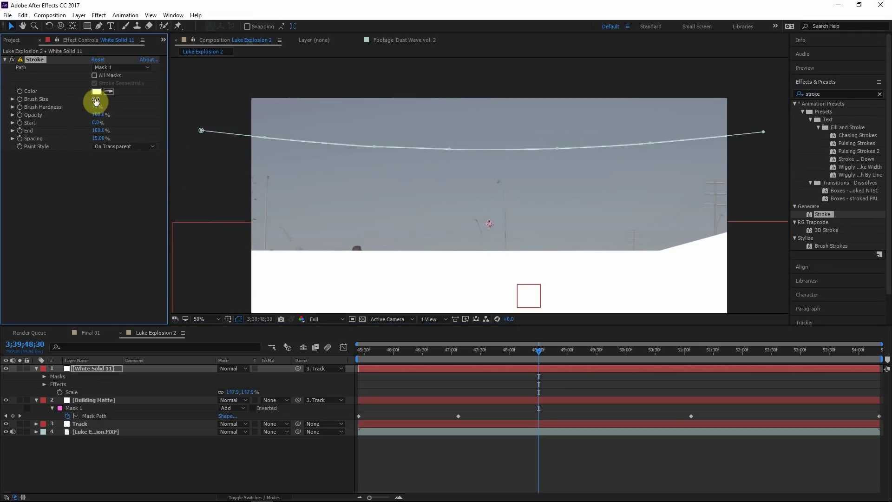
mouse_move(96, 99)
left_mouse_down()
mouse_move(205, 92)
mouse_move(199, 96)
left_mouse_up()
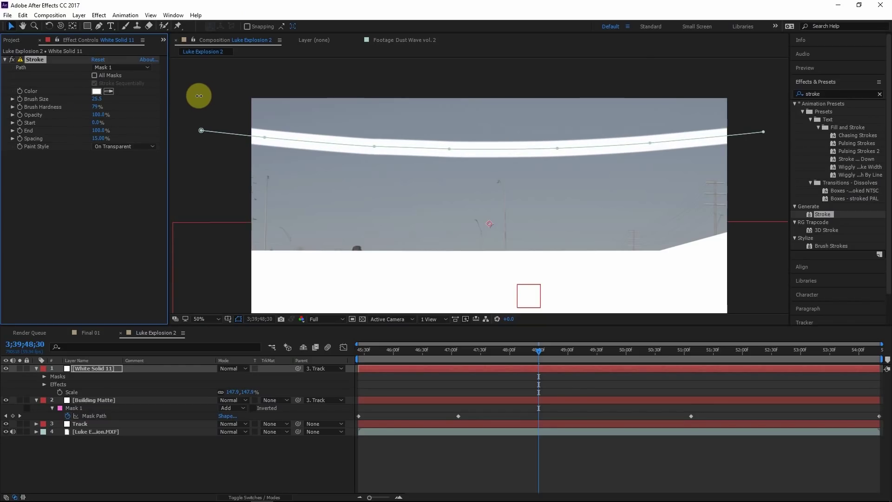
left_click(96, 432)
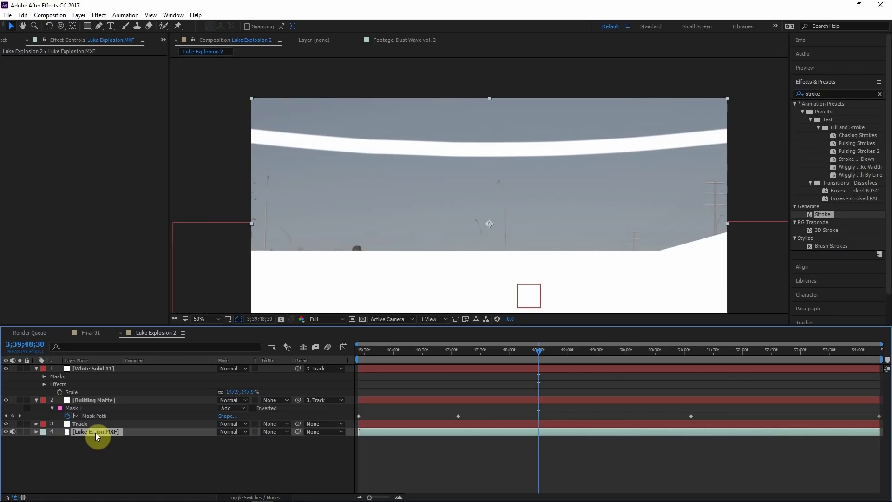
Duplicate the Luke Explosion footage above Building Matte, set Alpha Matte, and hide the original
key("ctrl+d")
left_click(23, 15)
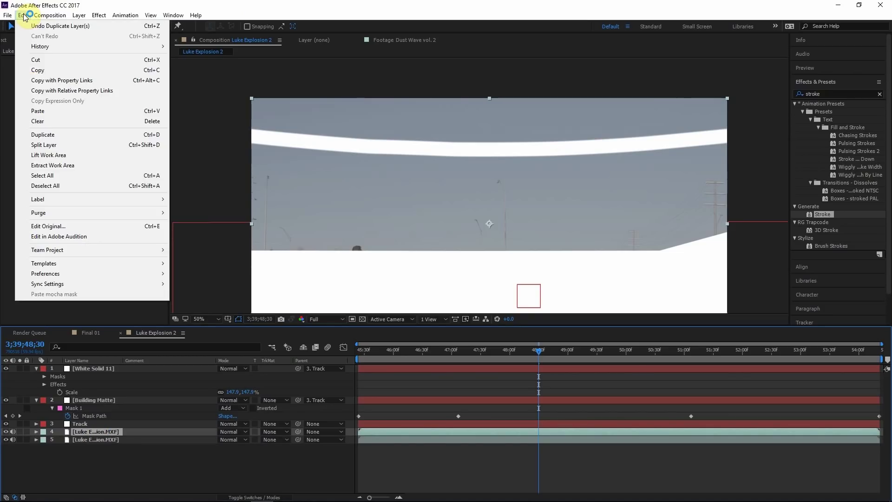
left_click_drag(91, 431, 93, 393)
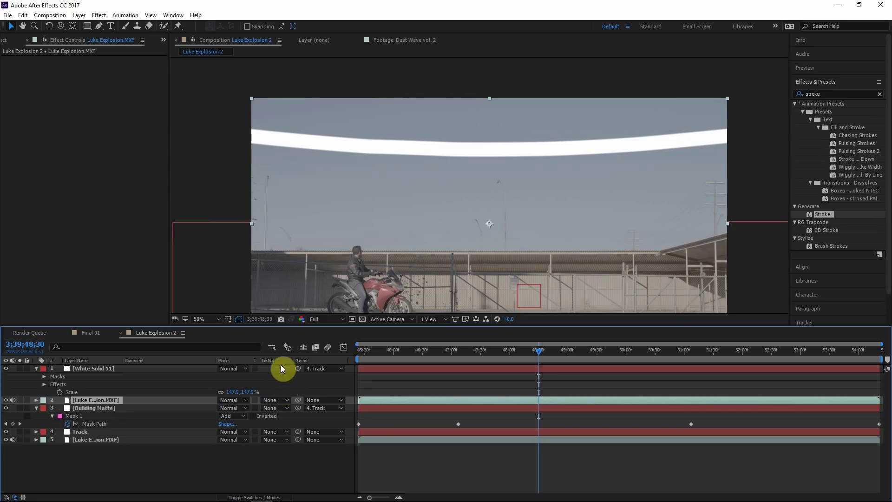
left_click(276, 400)
left_click(288, 417)
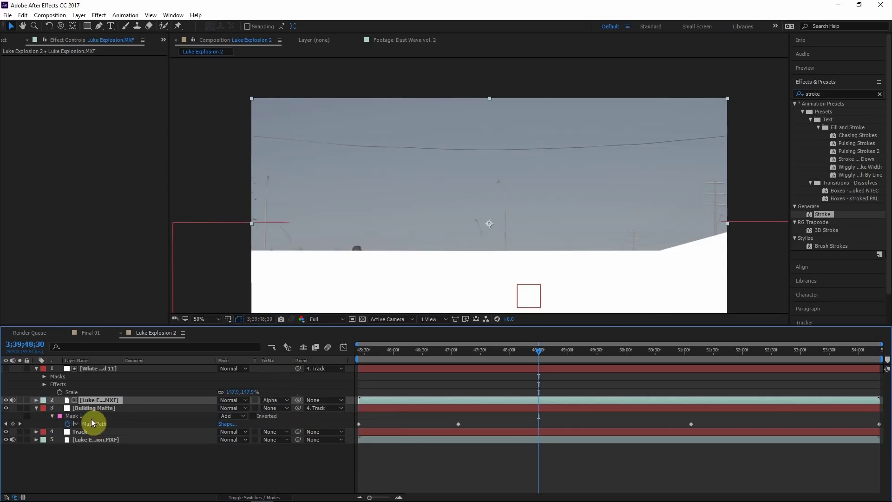
left_click(6, 440)
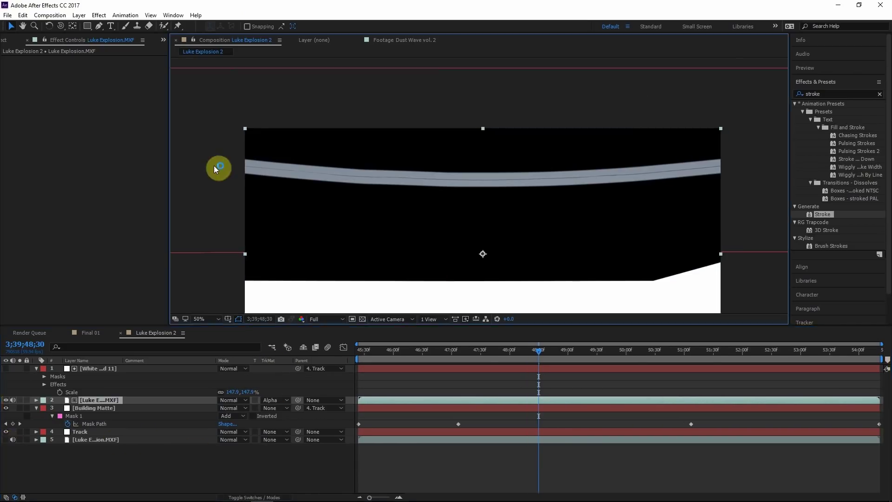
Inspect the matted power line at frame 48;54, zooming and panning the viewer
scroll(214, 165, "up", 2)
scroll(143, 172, "down", 2)
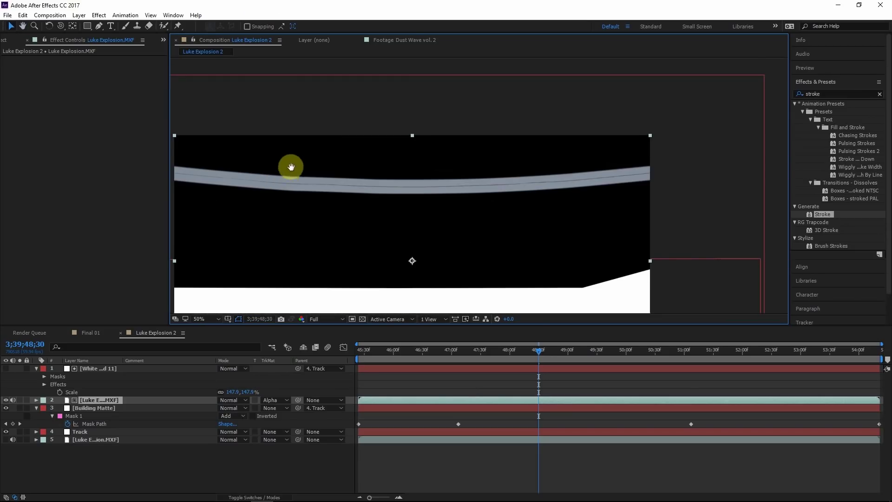
left_click_drag(291, 167, 381, 182)
left_click(563, 348)
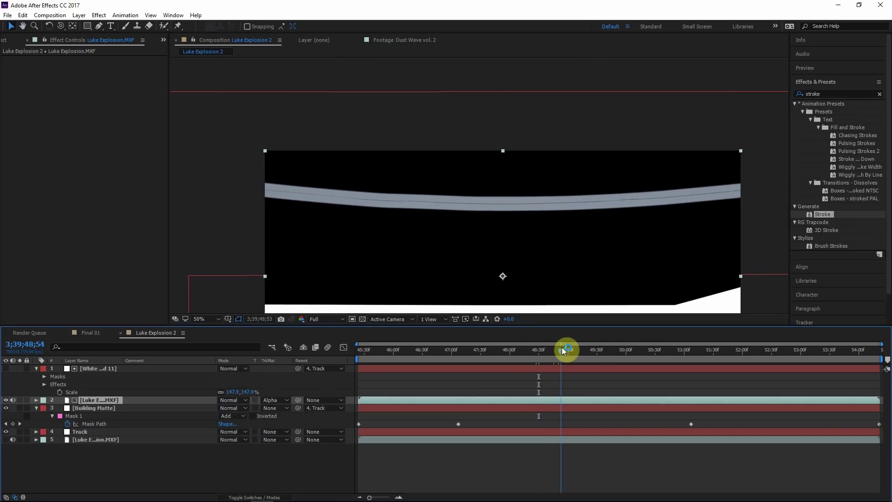
scroll(418, 230, "up", 2)
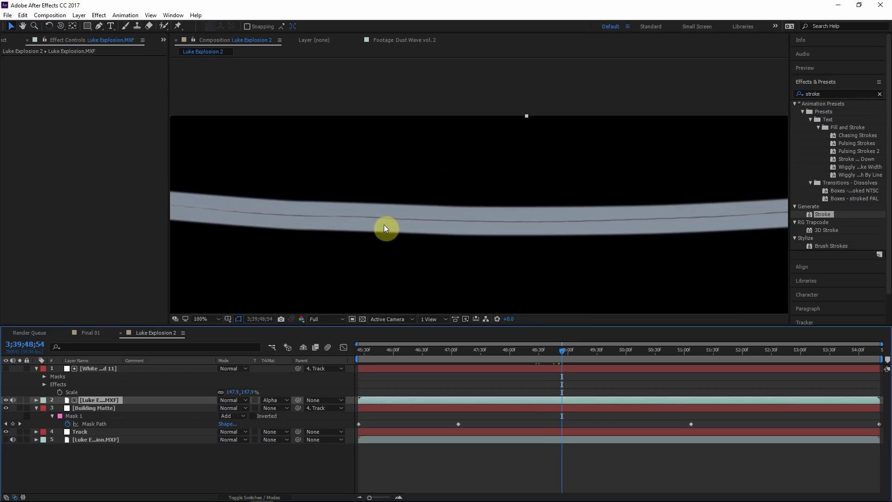
scroll(427, 219, "up", 2)
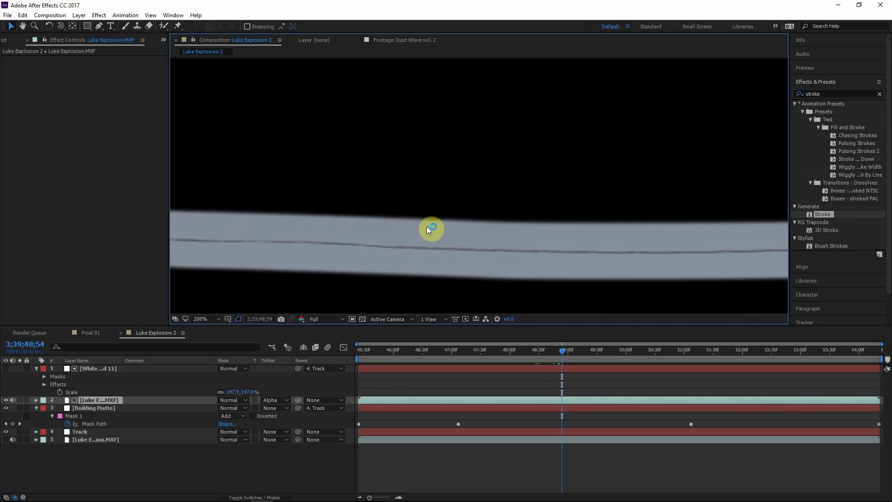
scroll(427, 227, "down", 1)
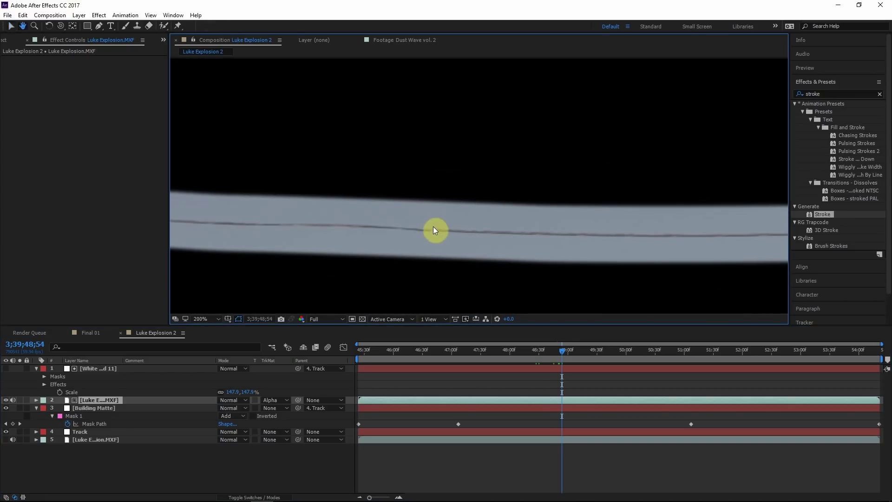
scroll(435, 238, "down", 2)
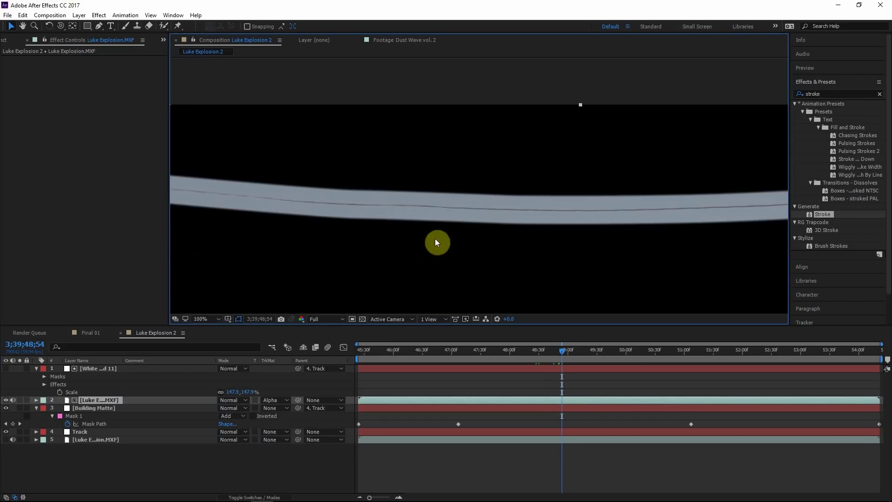
left_click(96, 369)
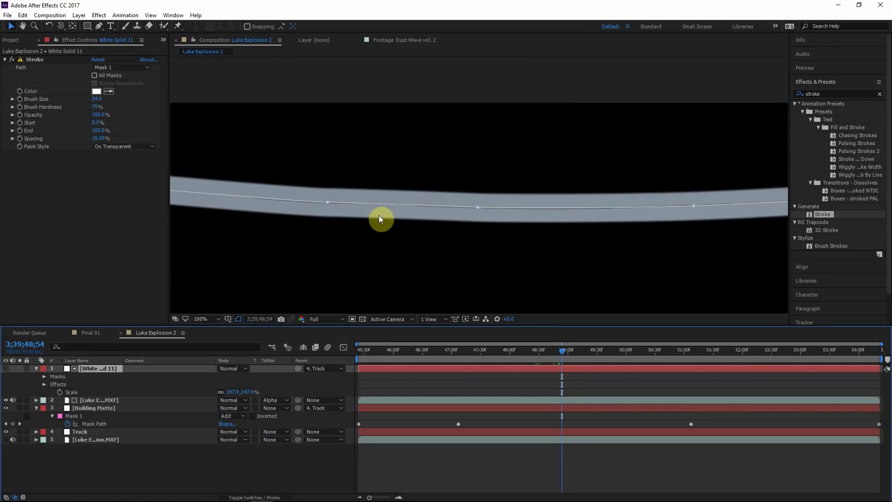
Add an adjustment layer on top, hide Building Matte, and return the view to 100%
key("ctrl+alt+y")
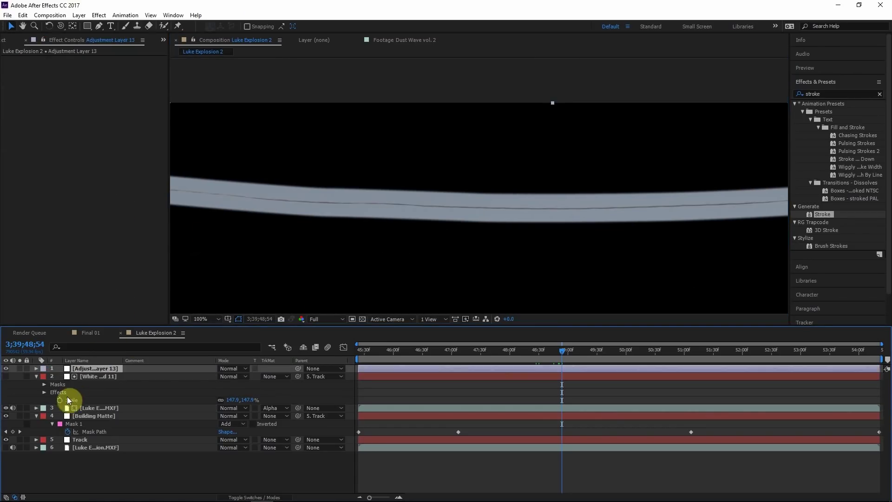
left_click(84, 376)
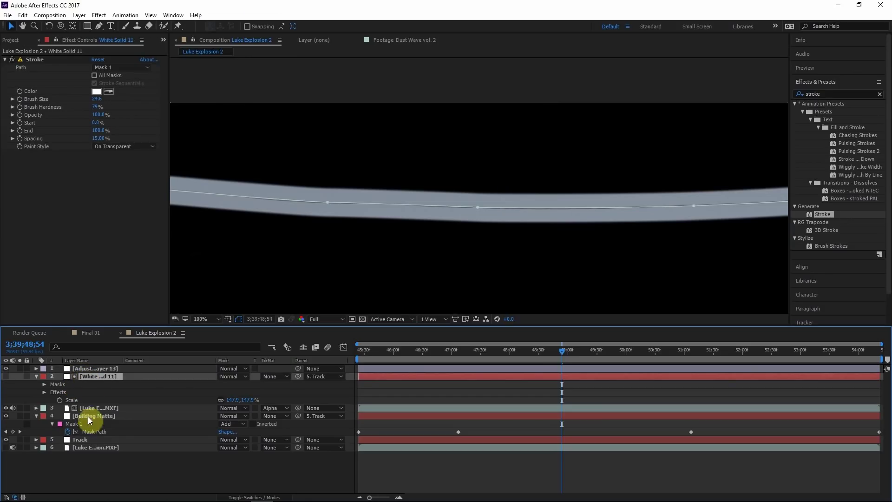
left_click(36, 377)
scroll(404, 224, "down", 4)
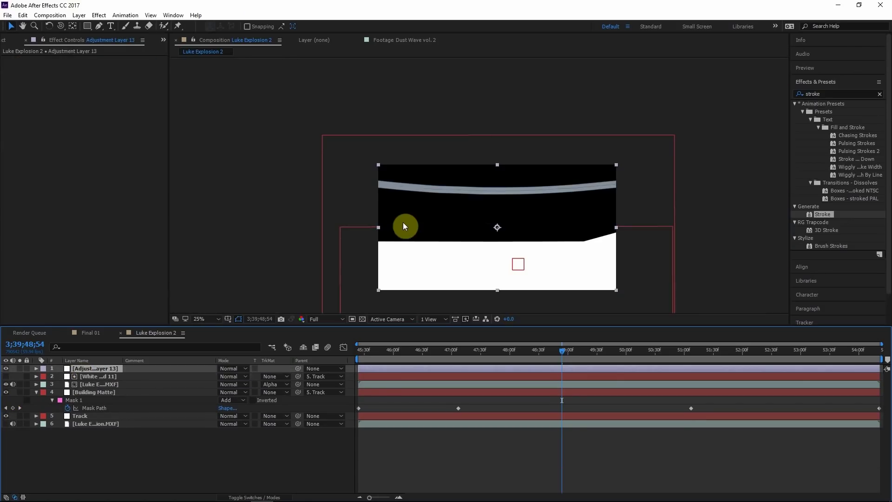
left_click(8, 393)
key("slash")
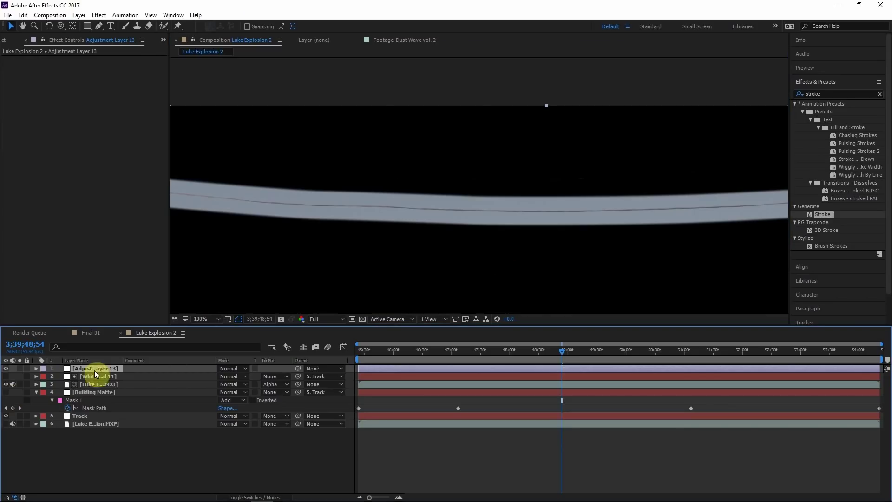
Apply Linear Color Key to the adjustment layer, sample the grey band, and lower Matching Softness to 9%
double_click(824, 93)
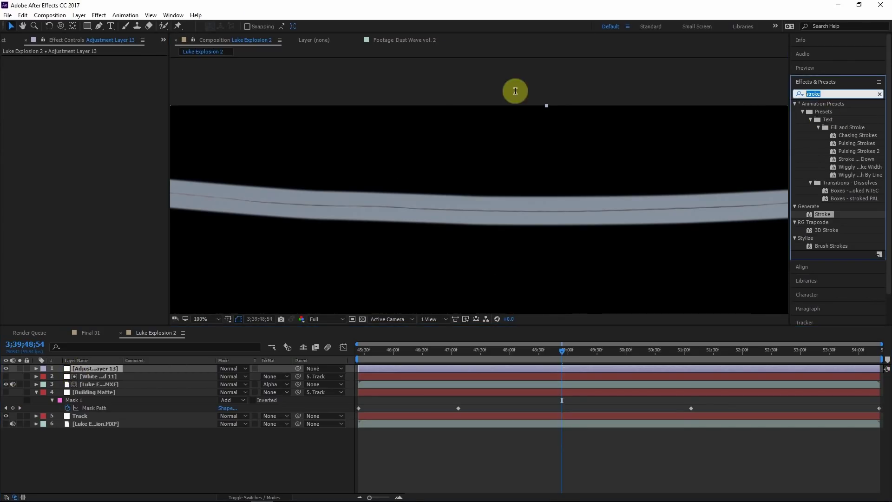
type("linear")
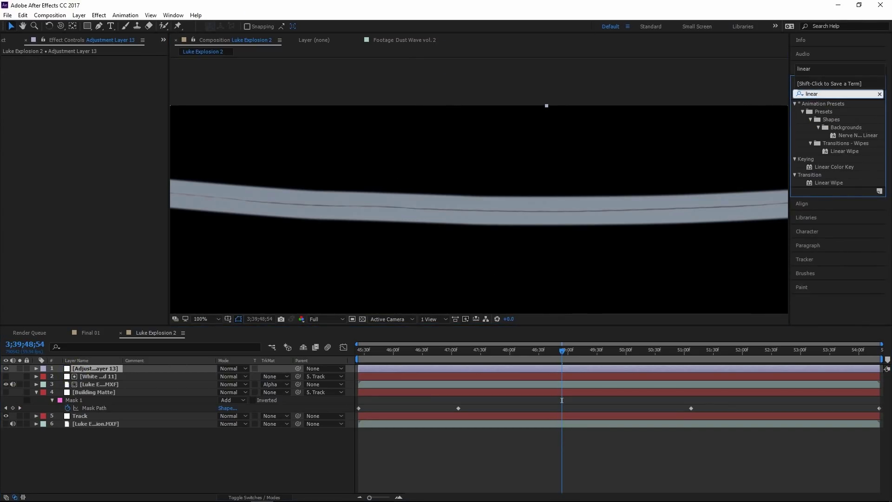
left_click_drag(850, 169, 97, 373)
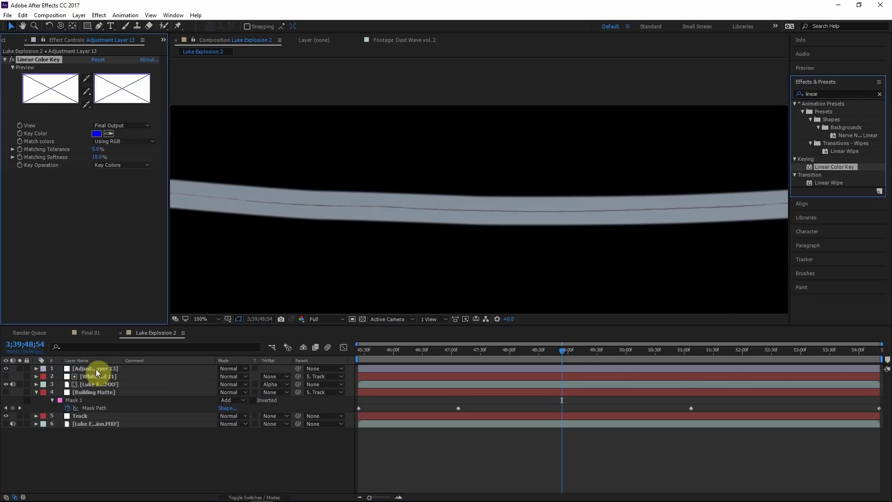
left_click(88, 76)
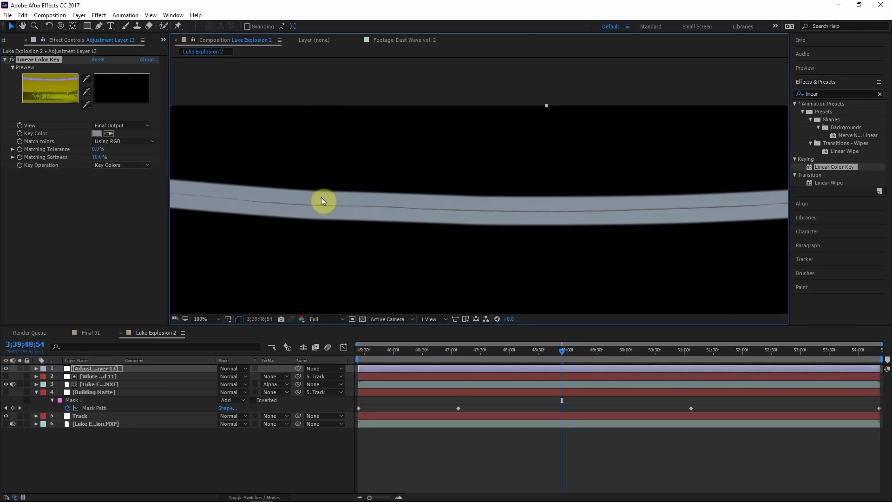
left_click(321, 197)
left_click(362, 319)
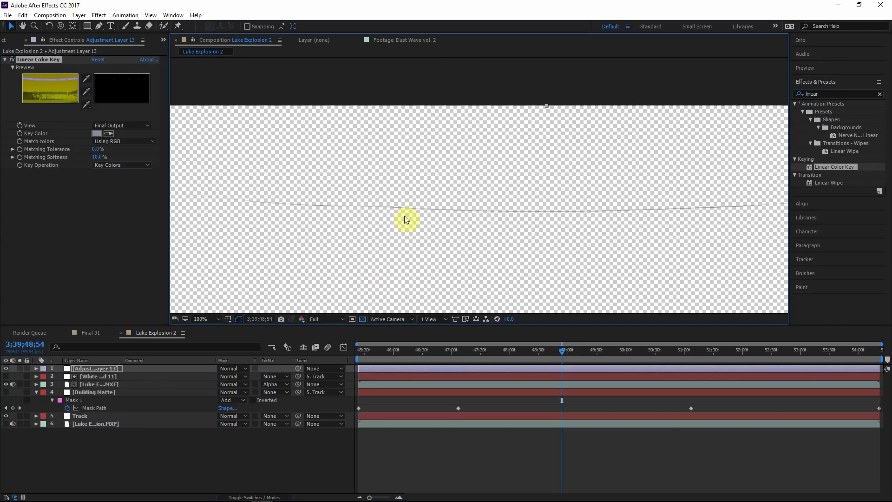
key("space")
left_click_drag(399, 206, 251, 221)
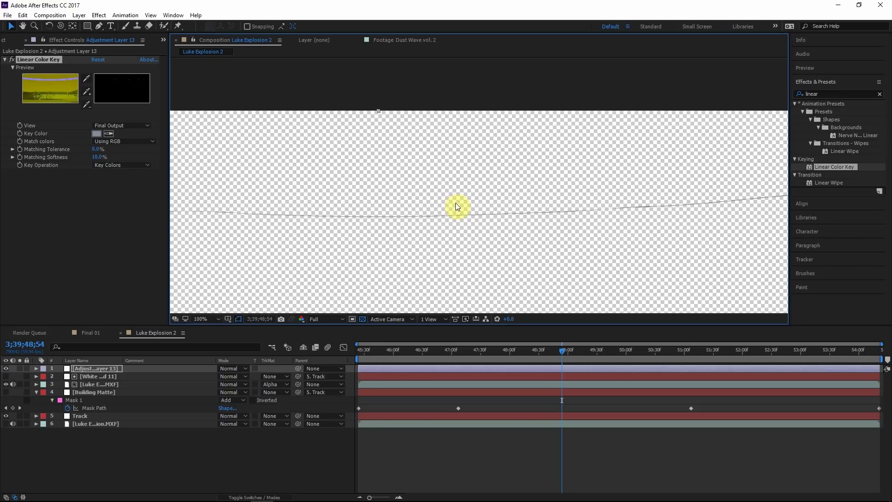
scroll(455, 202, "up", 2)
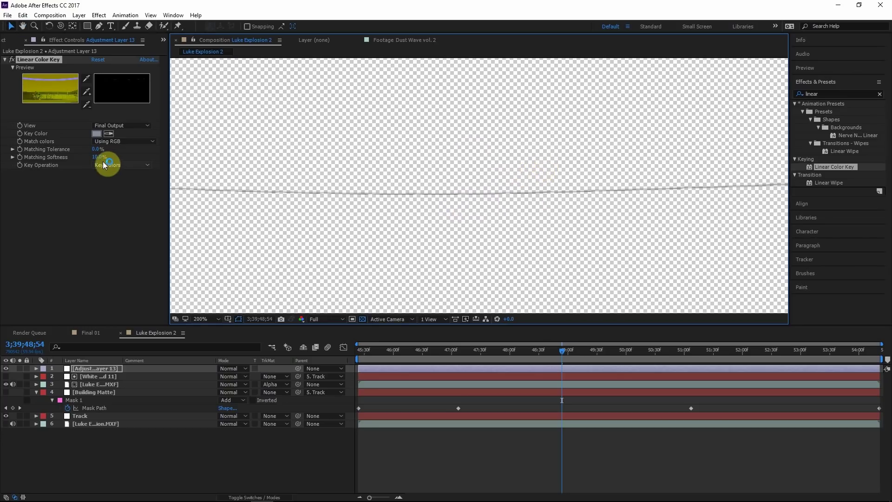
left_click_drag(104, 162, 94, 159)
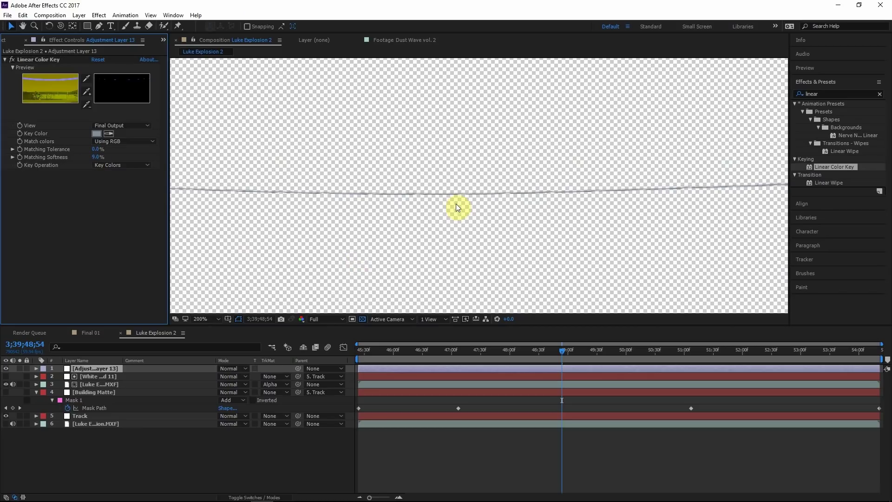
scroll(458, 207, "down", 4)
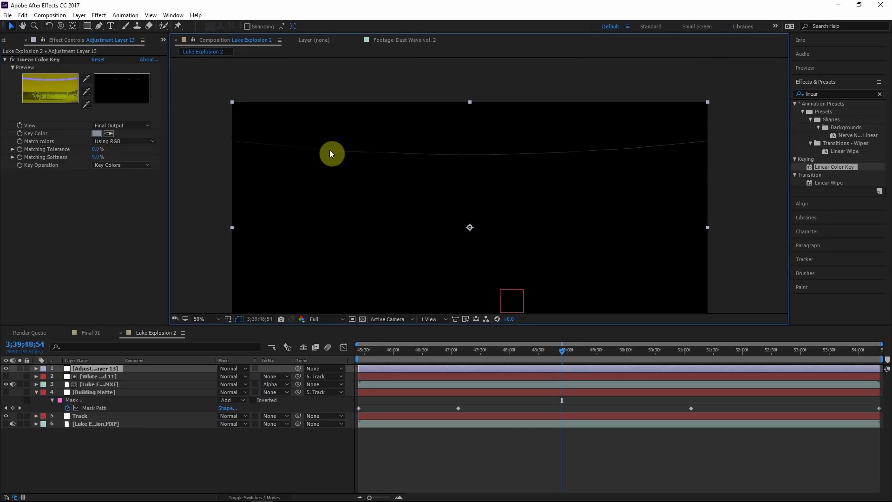
Review the Building Matte mask, stroke solid and Track layer, collapsing their properties
left_click(93, 393)
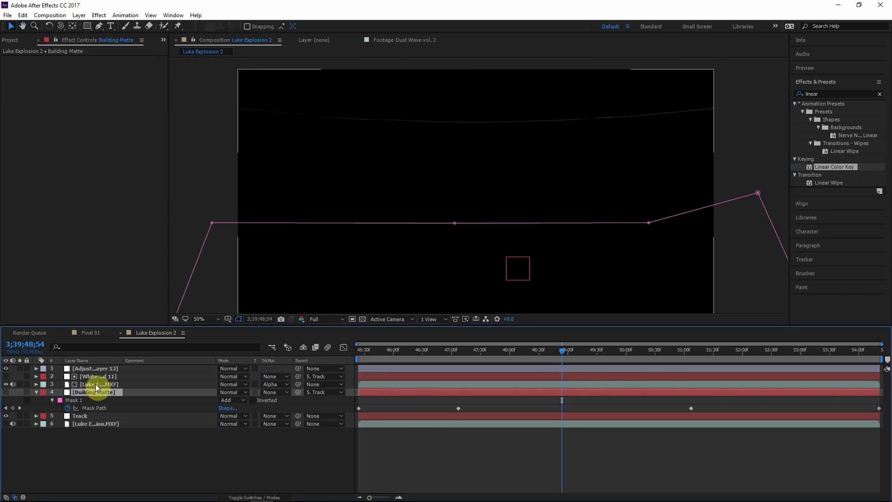
left_click(104, 369)
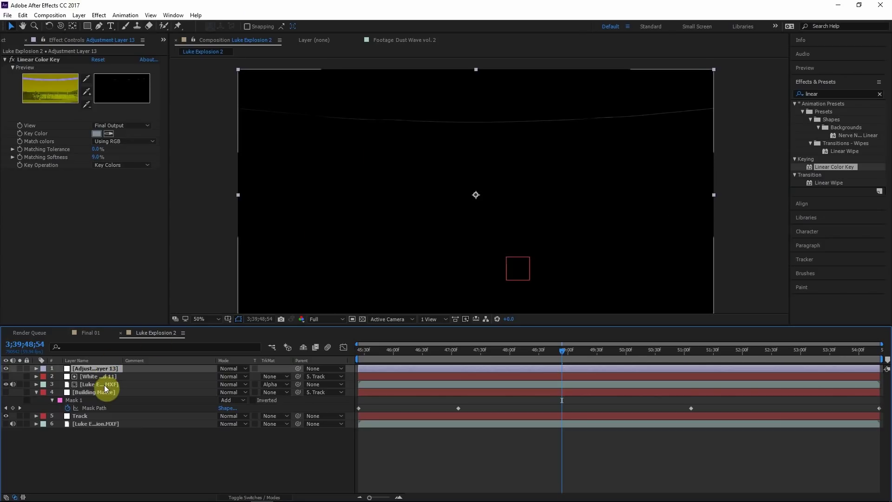
left_click(102, 384)
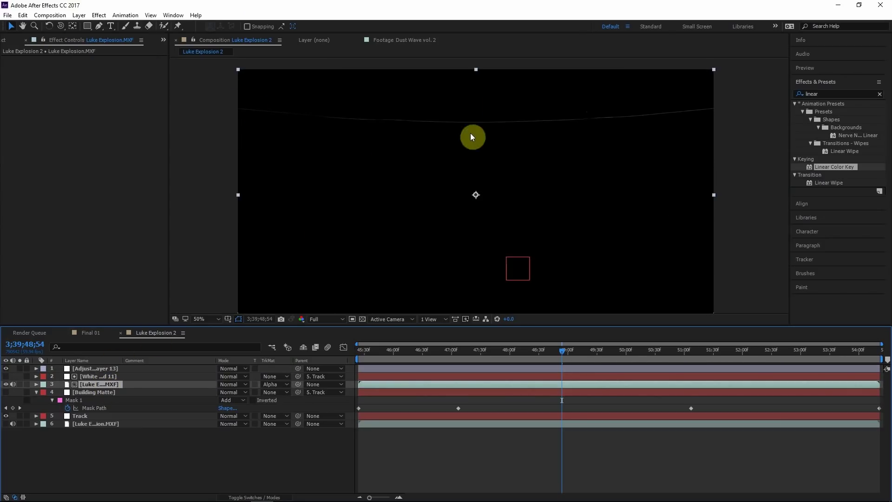
left_click(36, 393)
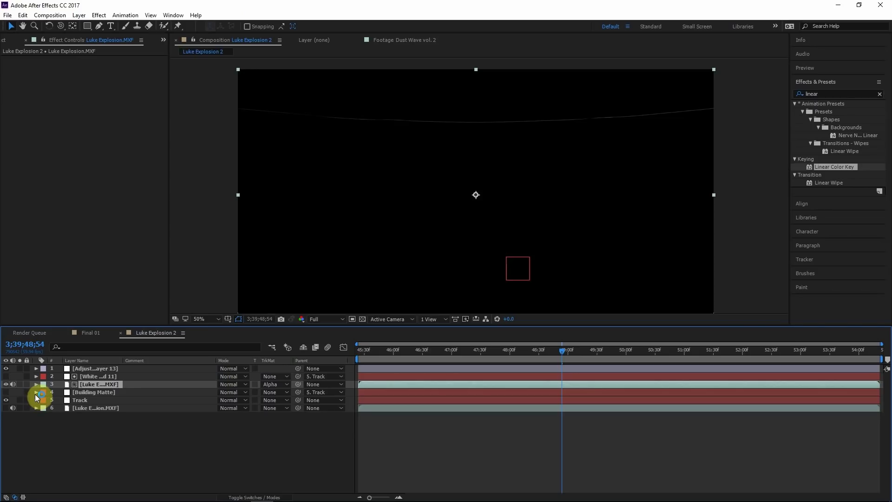
left_click(274, 377)
left_click(100, 384)
left_click(99, 376)
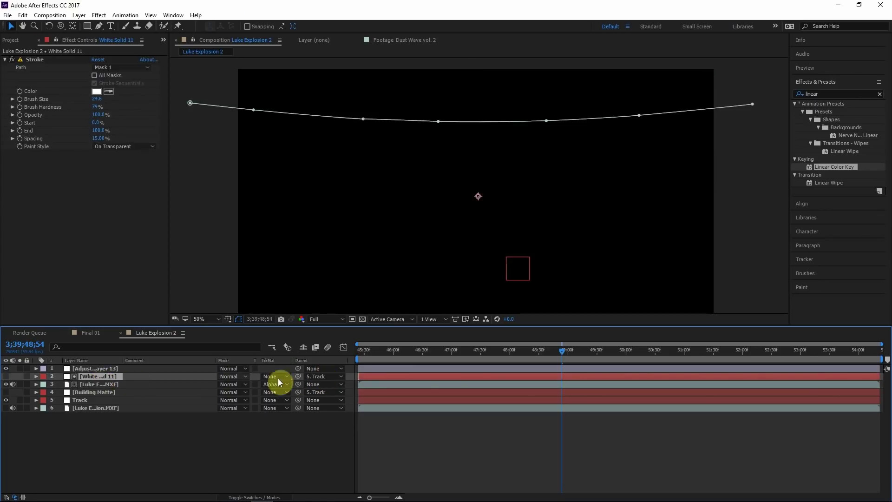
left_click(86, 399)
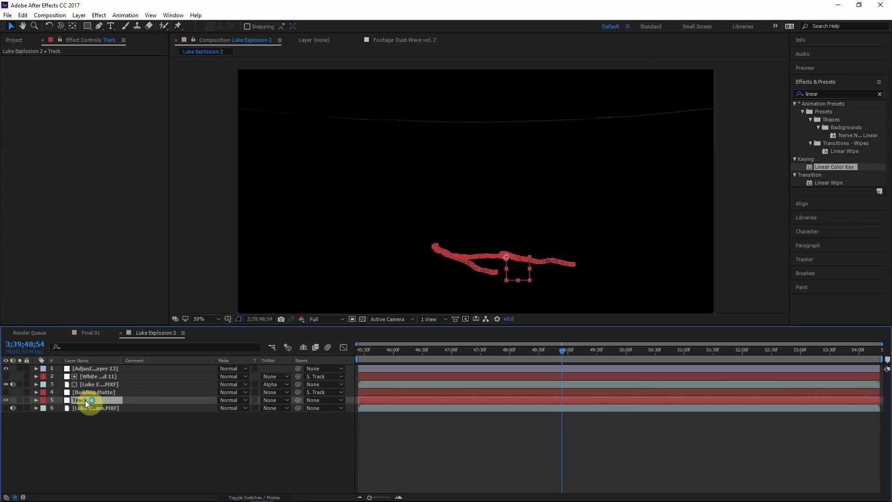
left_click(90, 384)
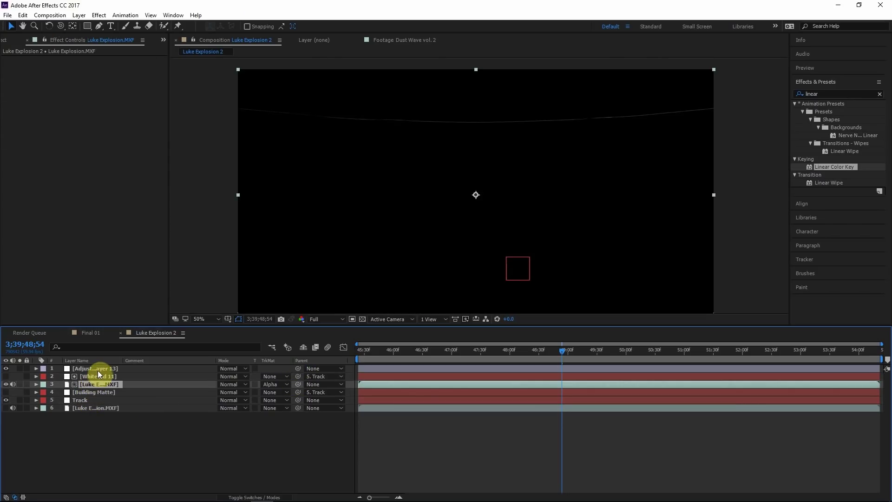
left_click(99, 370, "shift")
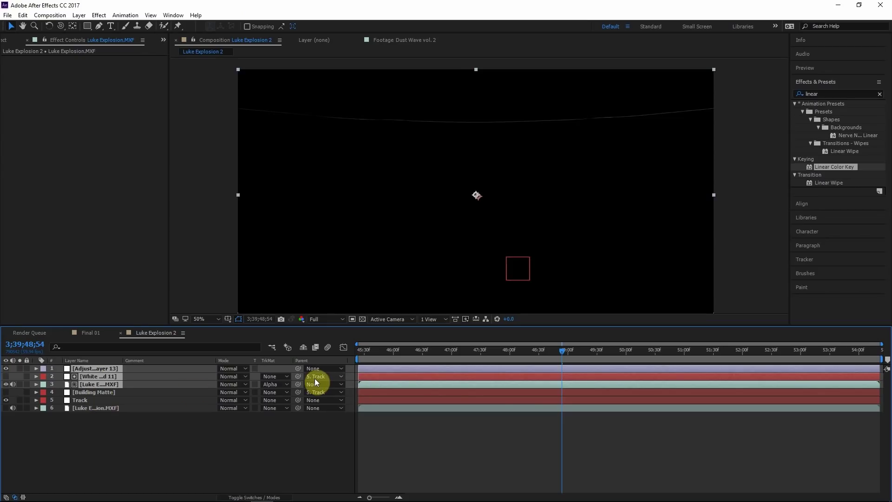
Duplicate Track as Track 2 above Building Matte and parent White Solid 11 to it
left_click(86, 400)
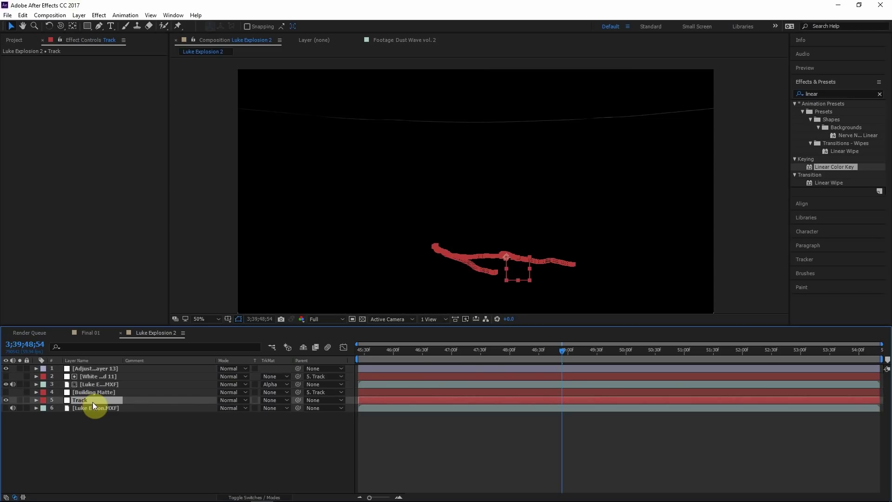
key("ctrl+d")
left_click_drag(91, 400, 188, 388)
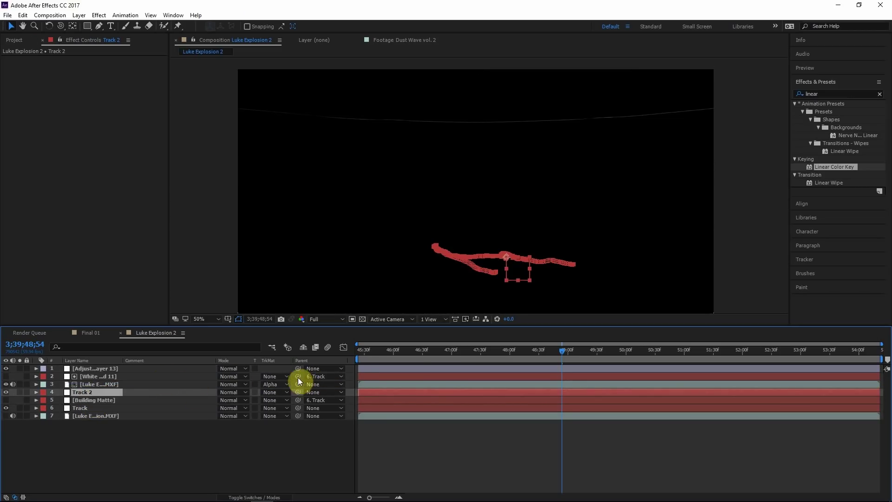
left_click_drag(298, 376, 105, 392)
left_click(102, 370, "shift")
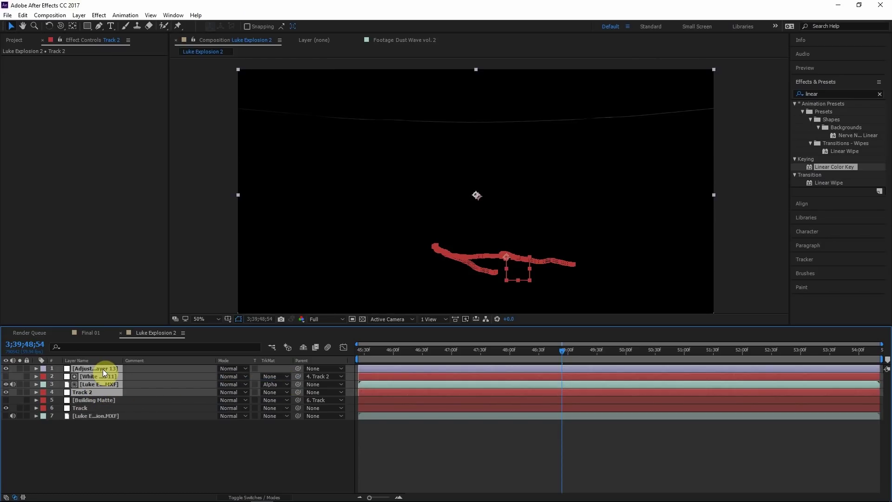
Pre-compose the four selected layers into 'Powerline', moving all attributes
right_click(100, 385)
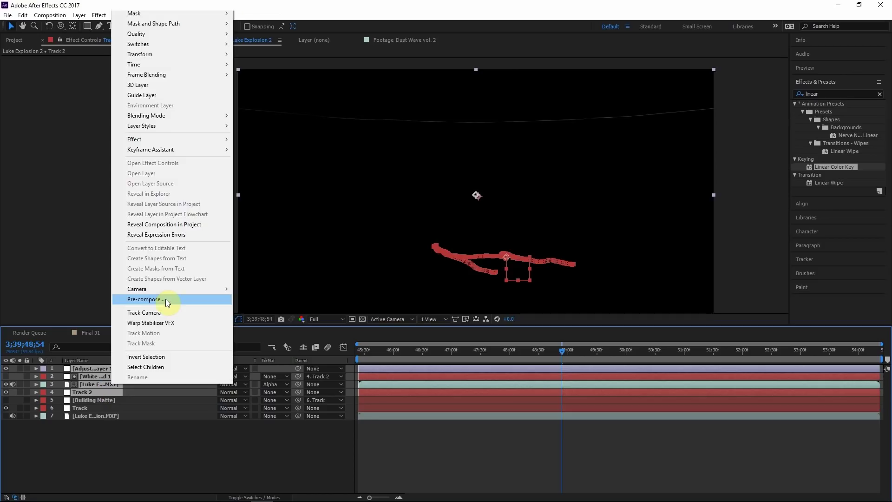
left_click(165, 300)
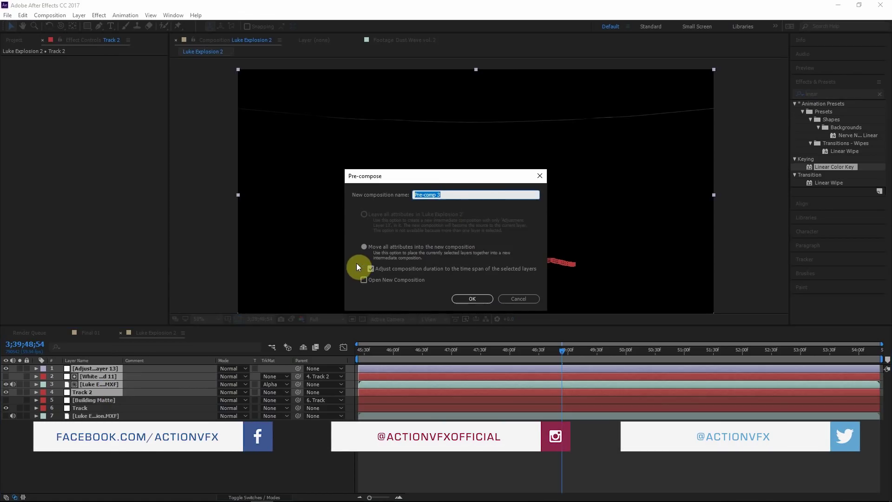
left_click(462, 193)
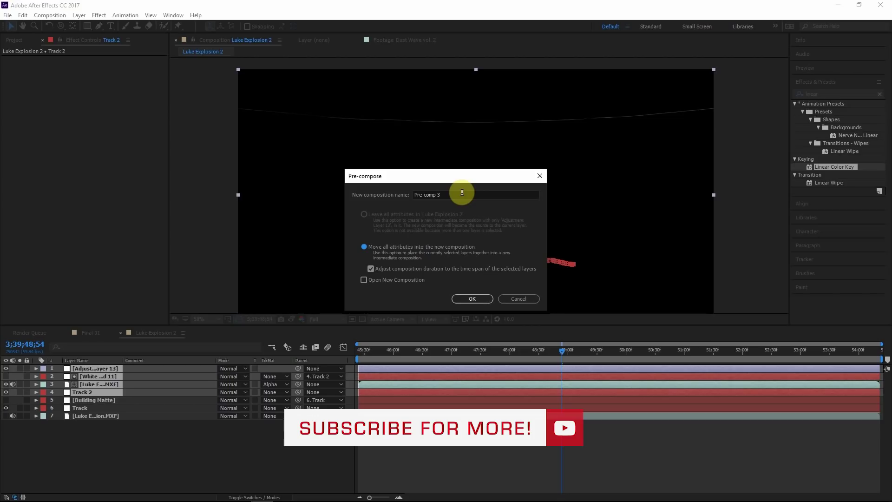
left_click(462, 192)
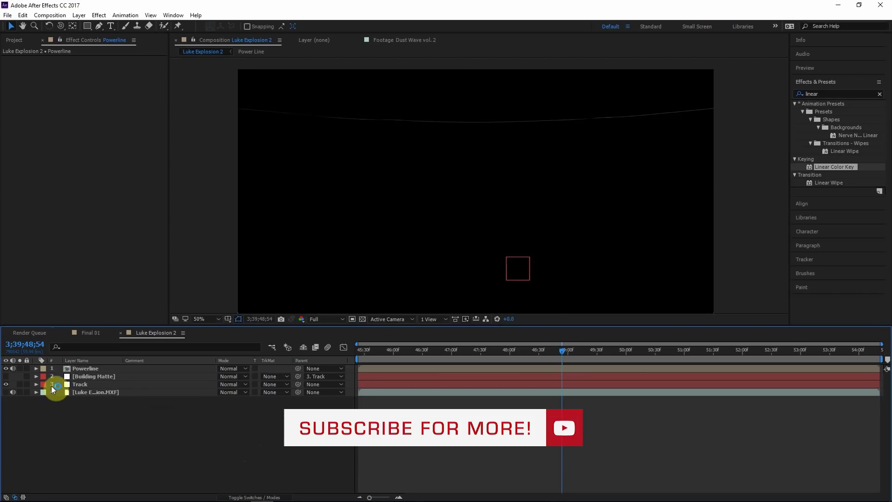
Confirm the Powerline pre-comp, then show Building Matte and the footage to inspect the rooftop edge
left_click(88, 377)
left_click(6, 377)
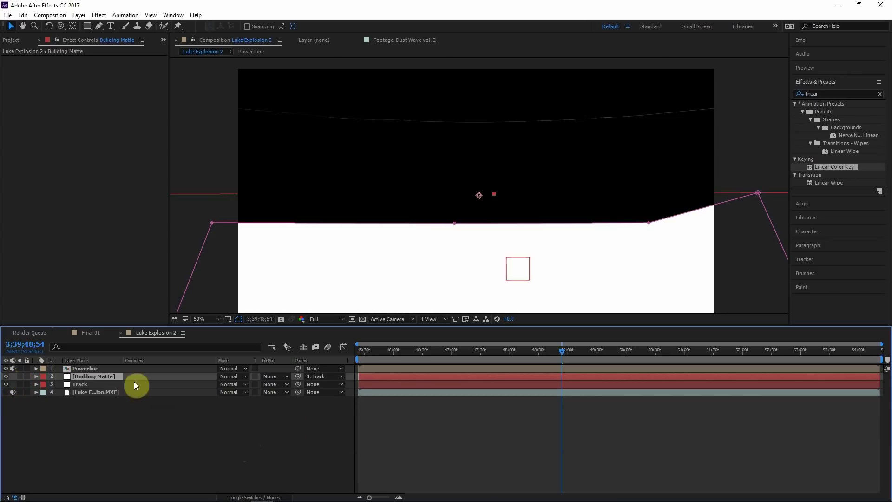
left_click(6, 392)
scroll(366, 194, "up", 4)
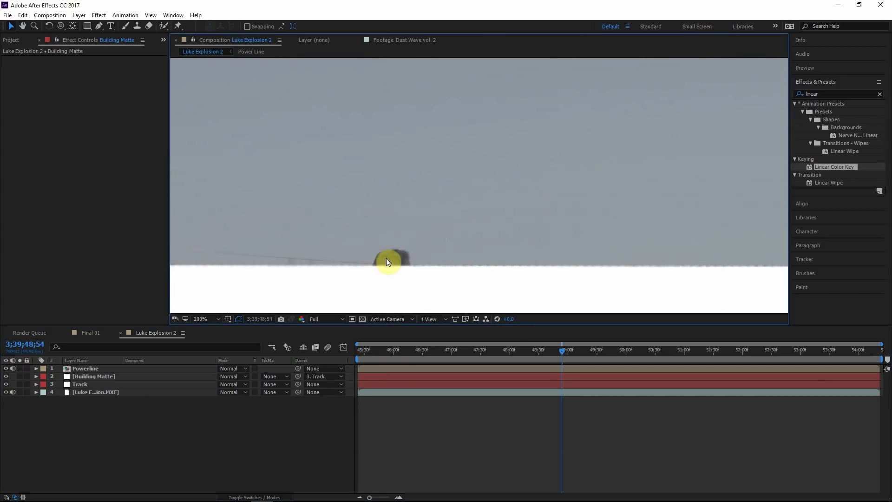
left_click_drag(378, 270, 383, 234)
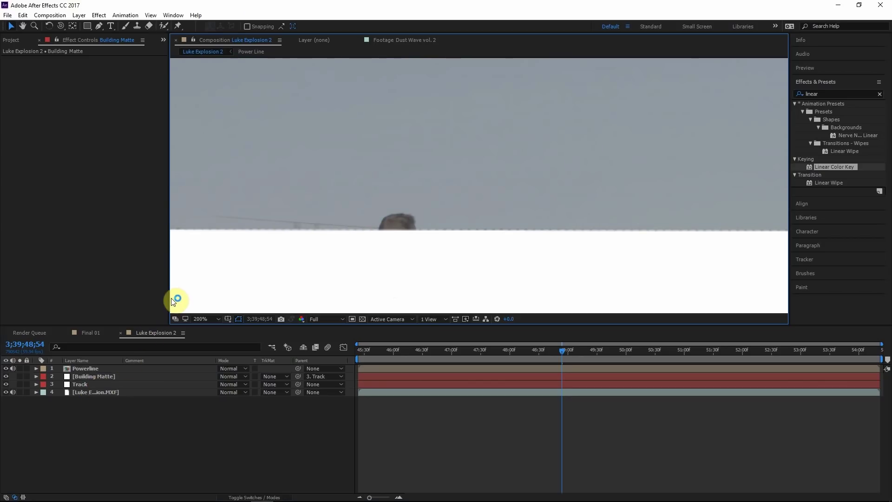
left_click(83, 394)
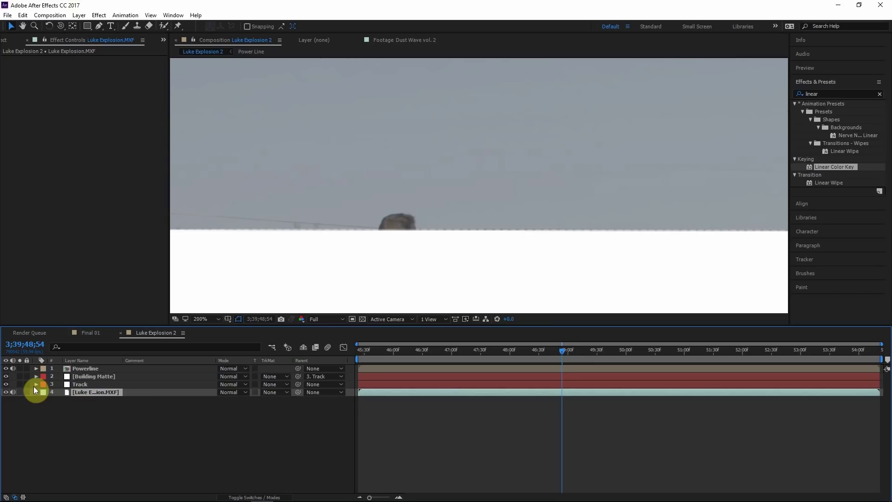
Solo the footage layer and search Effects & Presets for 'mocha'
left_click(19, 392)
scroll(388, 219, "up", 2)
left_click(826, 93)
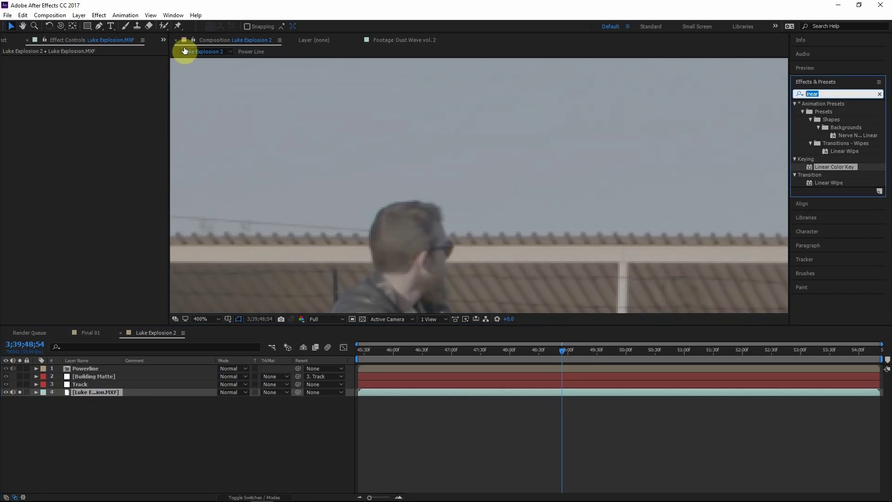
type("mocha")
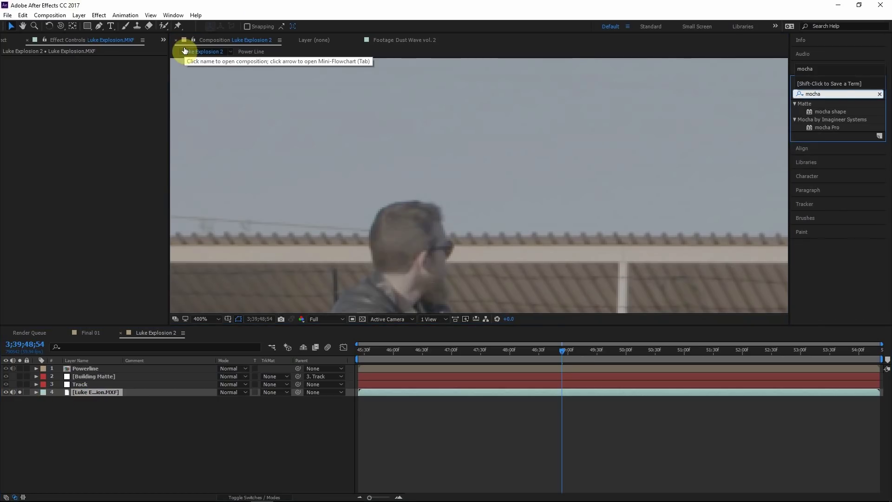
left_click(852, 113)
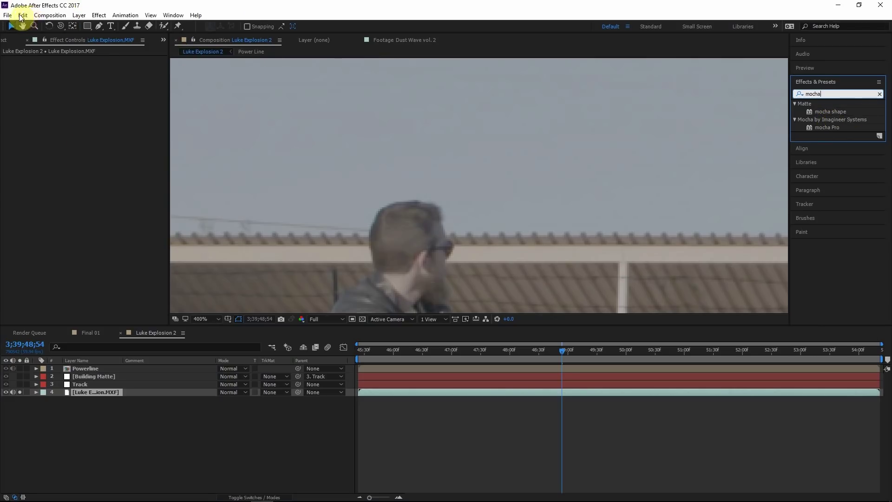
Apply mocha Pro to the Luke Explosion footage layer and launch it in mocha
left_click(126, 14)
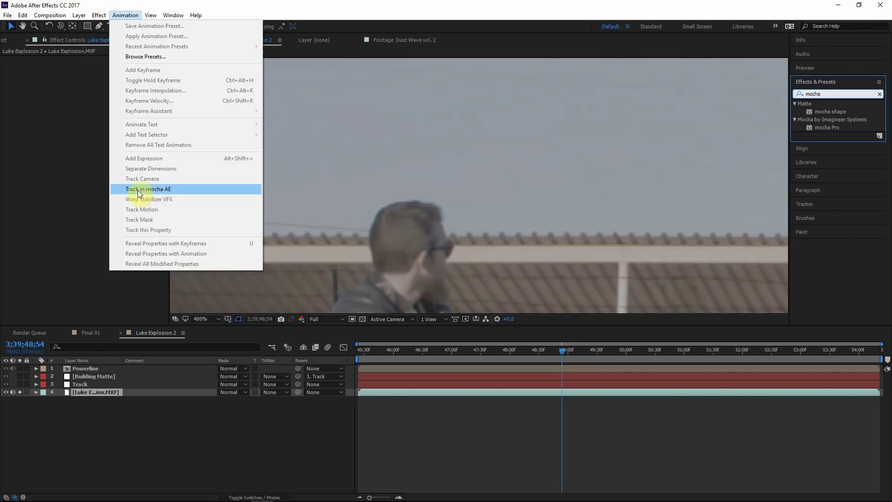
left_click(175, 191)
left_click(839, 127)
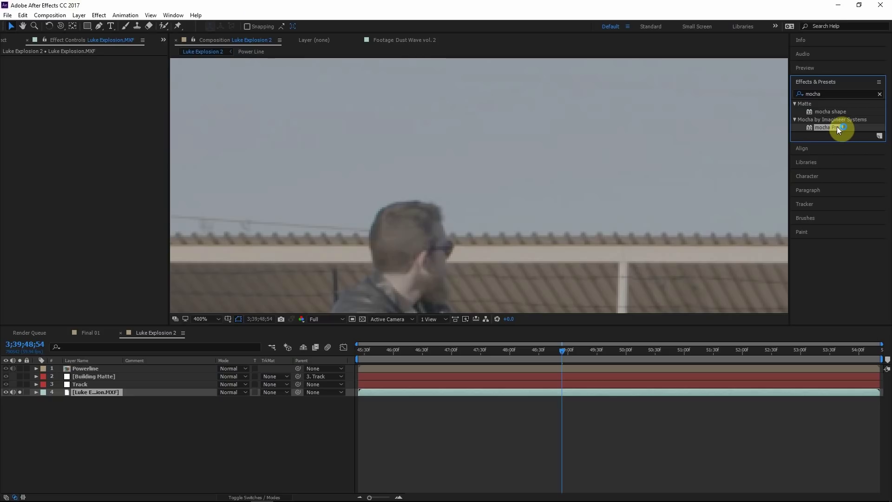
left_click_drag(838, 126, 90, 392)
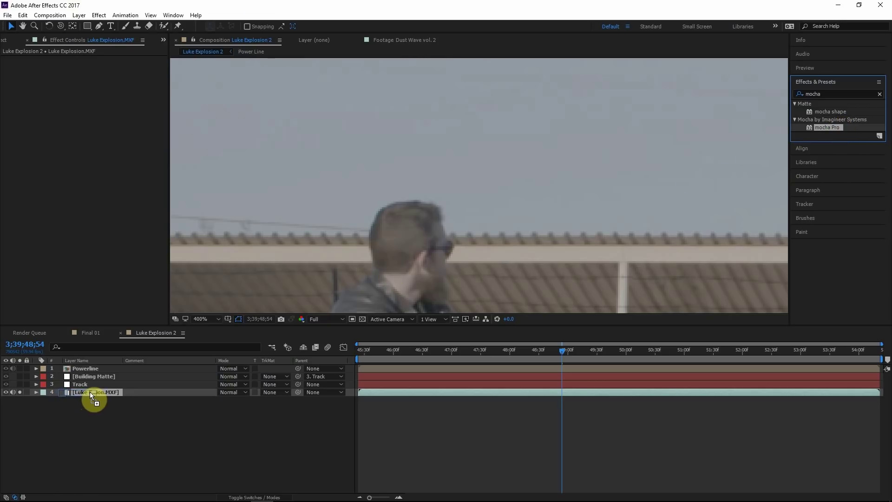
left_click_drag(820, 132, 107, 394)
left_click(46, 85)
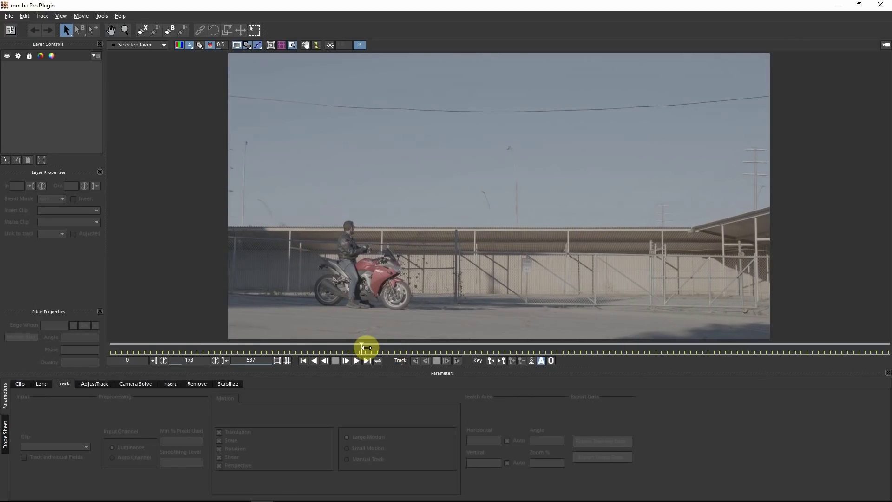
Zoom in on the rider and draw a closed X-spline shape around his head
left_click(124, 29)
left_click_drag(278, 197, 324, 171)
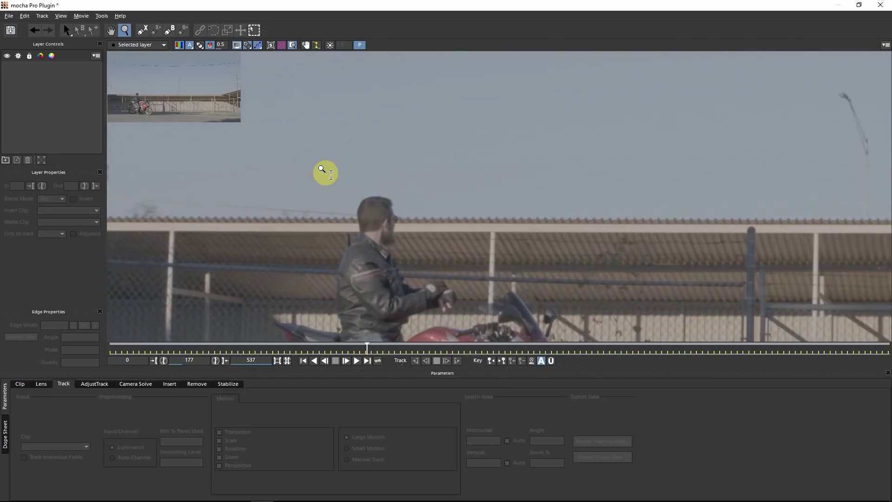
left_click(145, 31)
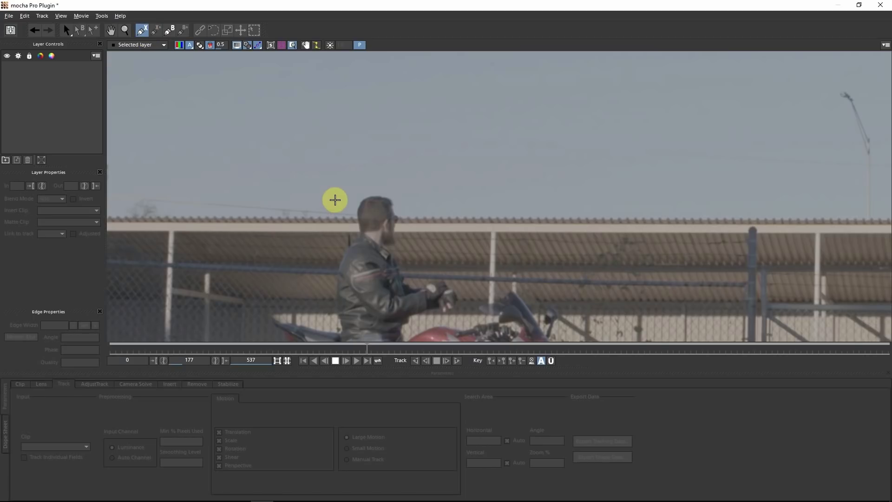
scroll(334, 200, "up", 2)
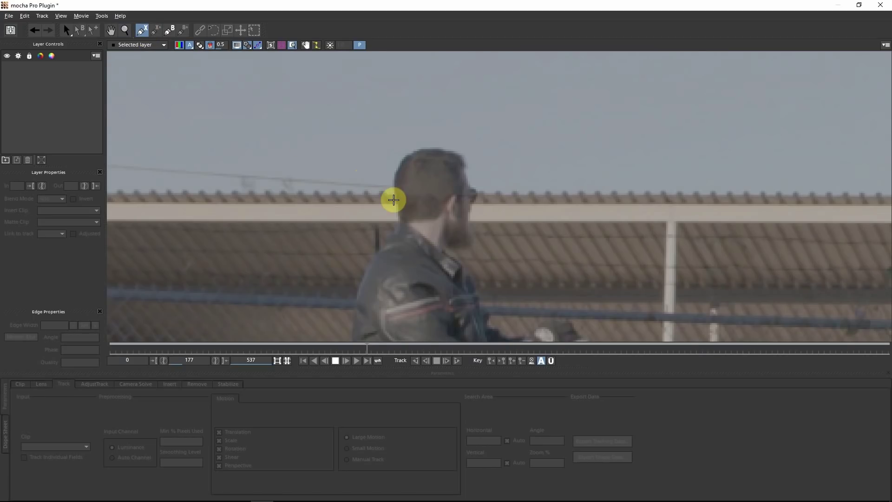
left_click(400, 216)
left_click(397, 199)
left_click(392, 166)
left_click(403, 158)
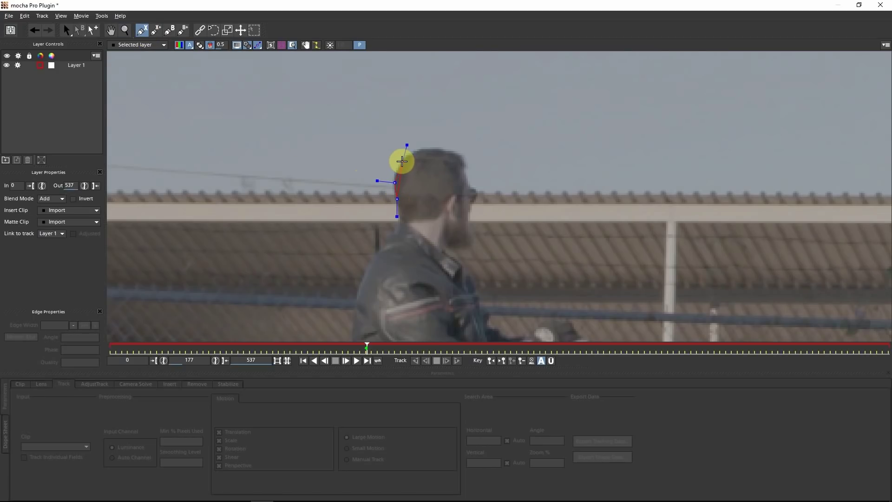
left_click(425, 147)
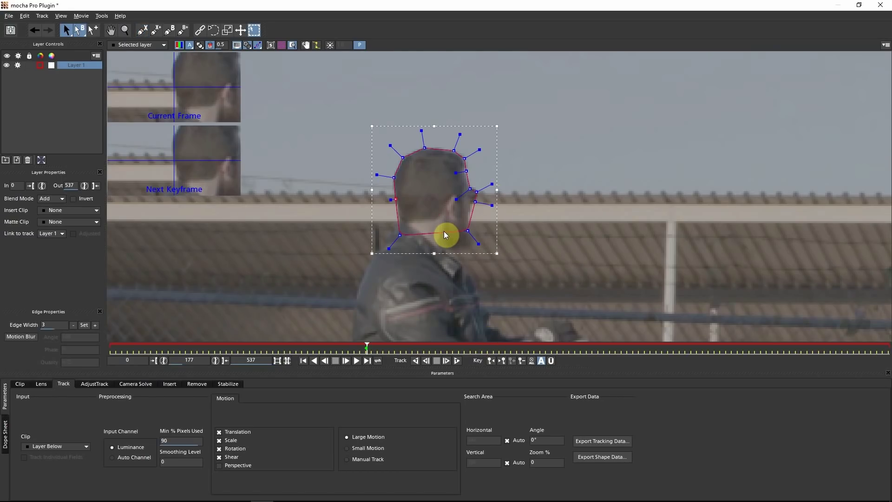
Track the head shape forward, stop at frame 209, and adjust vertices to fit the head
left_click(458, 361)
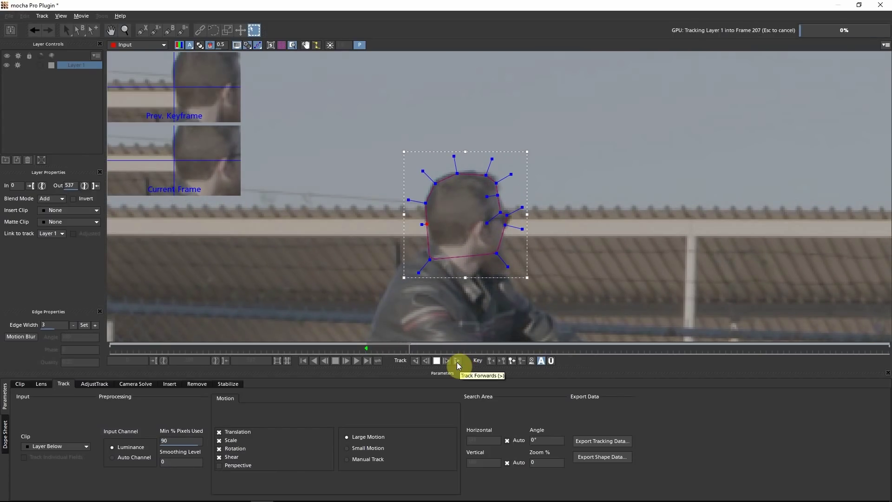
left_click(436, 361)
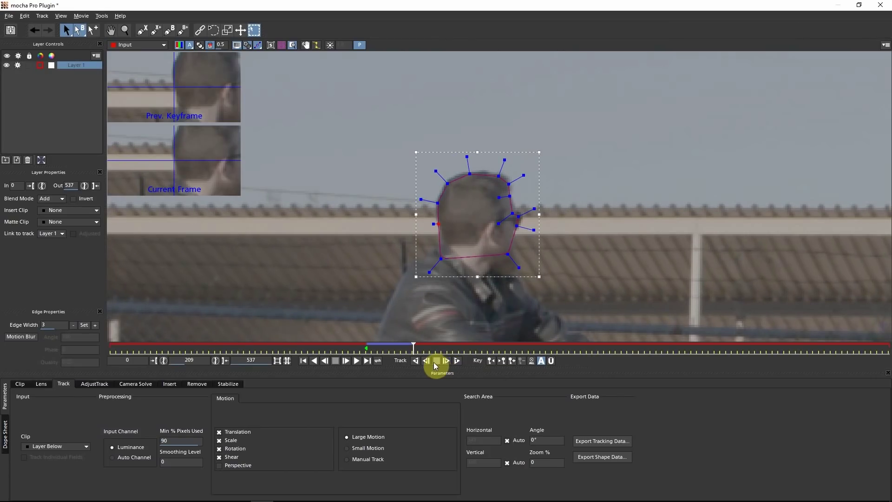
left_click_drag(438, 203, 437, 202)
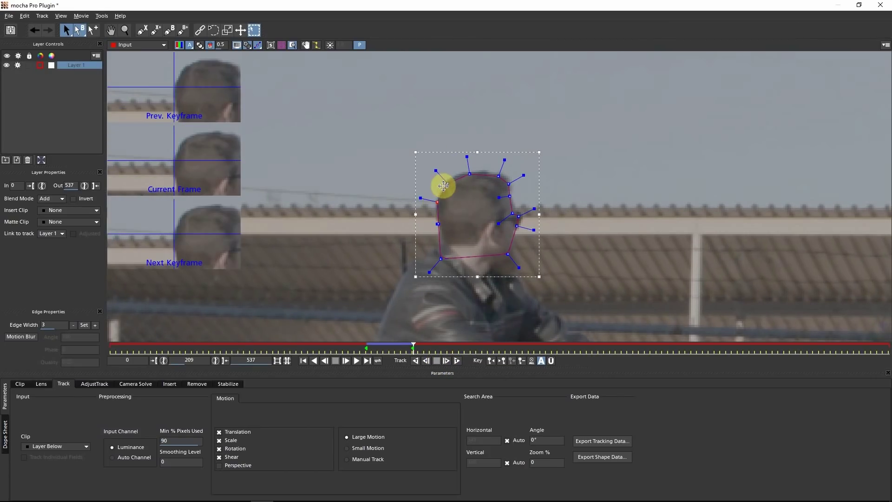
left_click(500, 175)
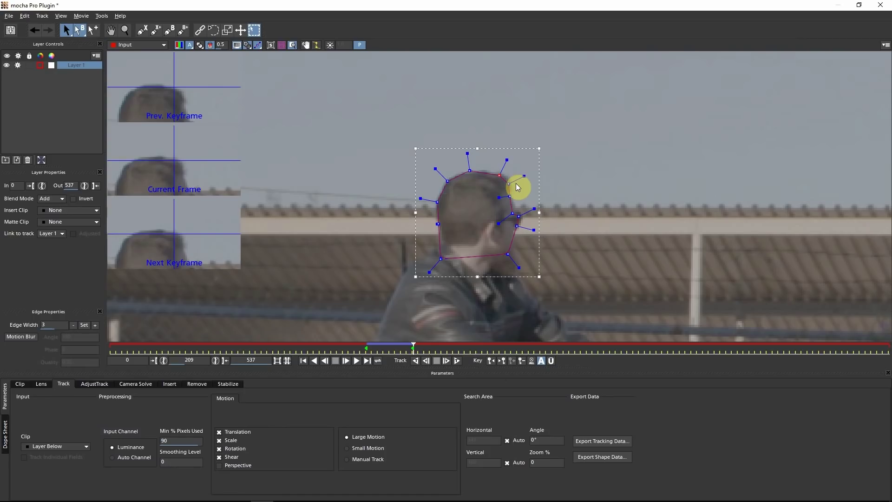
Resume tracking from frame 209 through frame 217 and open Export Shape Data
left_click_drag(364, 349, 412, 352)
left_click(470, 199)
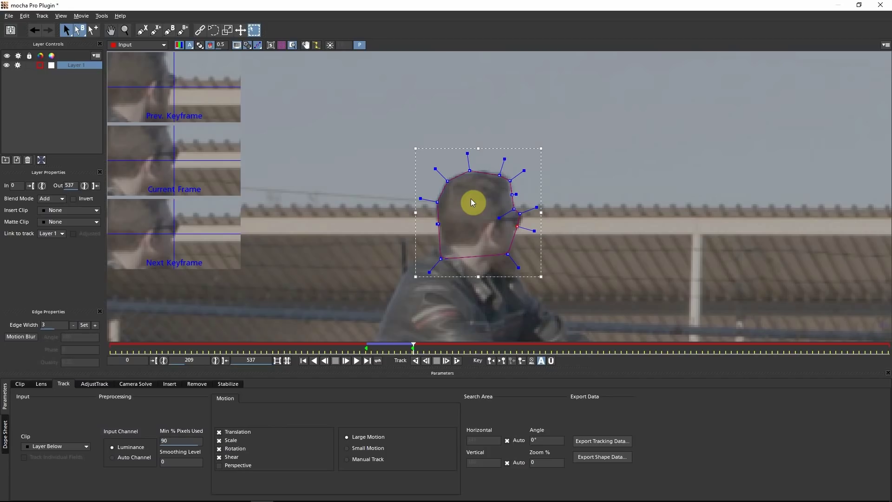
left_click(457, 361)
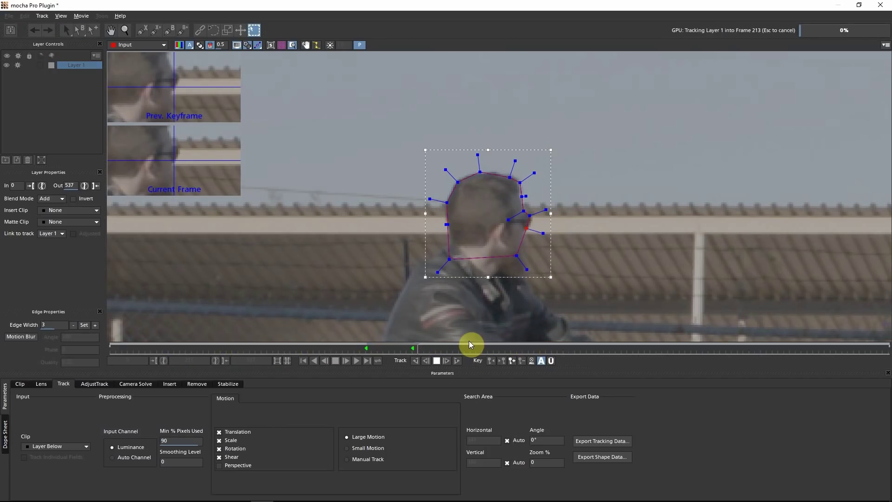
left_click(437, 361)
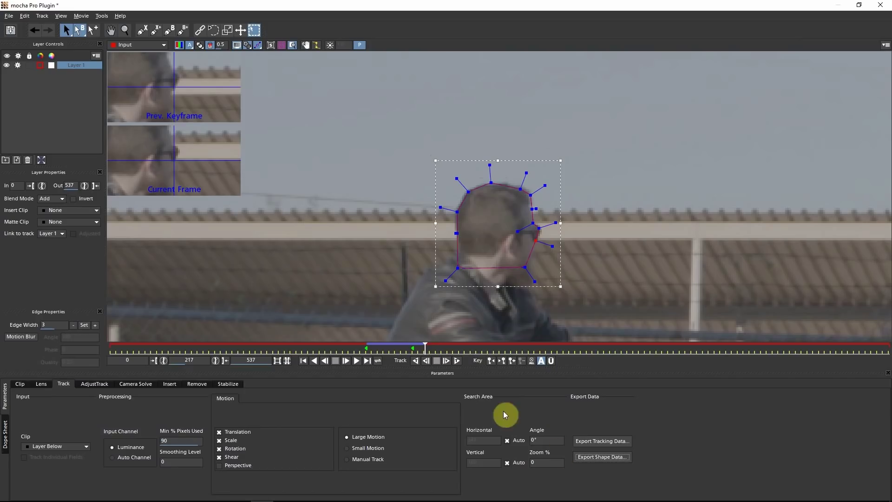
left_click(606, 460)
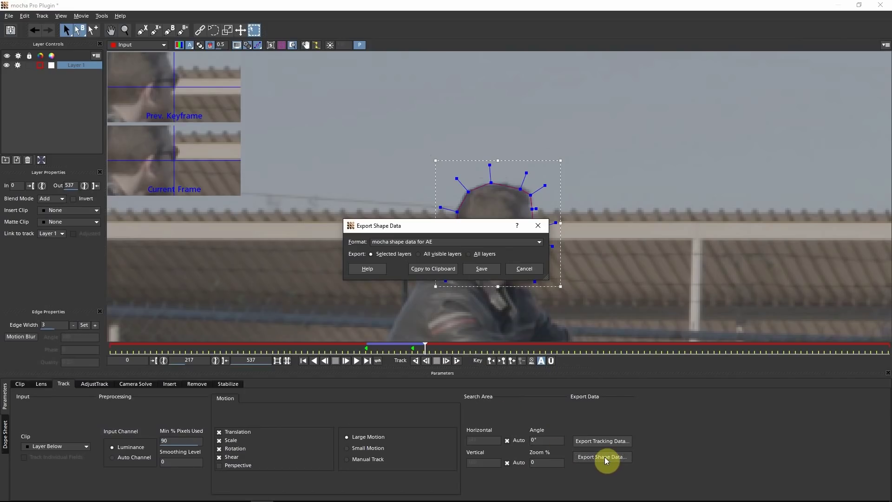
Copy the tracked head shape data and paste it onto a new solid named 'Head'
left_click(455, 269)
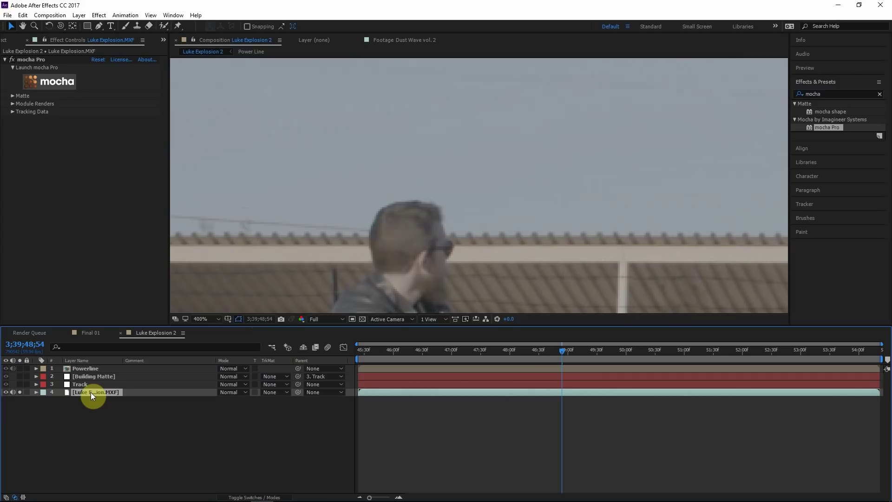
key("ctrl+y")
type("Head")
key("Return")
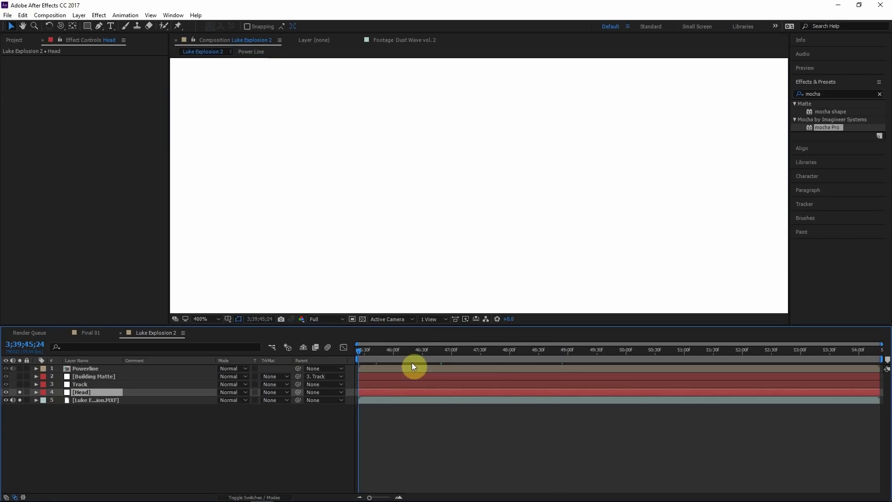
key("ctrl+v")
left_click(553, 349)
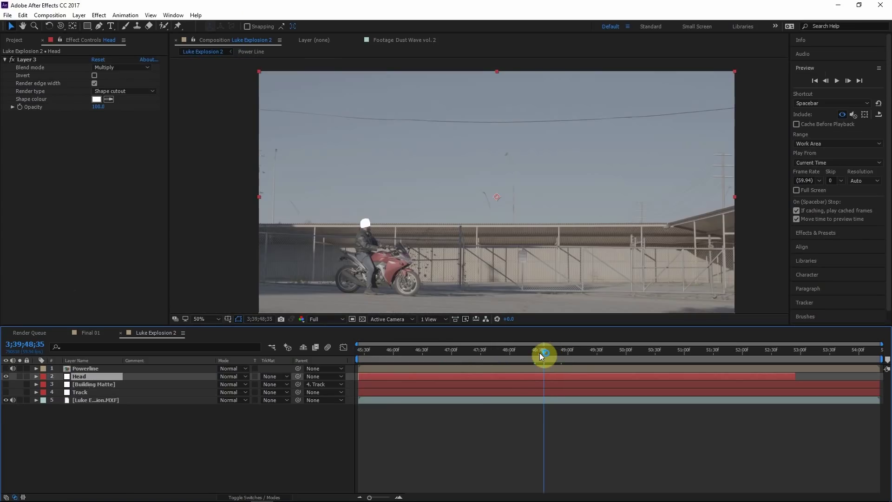
Show the Track and other matte layers and hide the original footage layer
left_click(5, 391)
left_click_drag(6, 395, 6, 376)
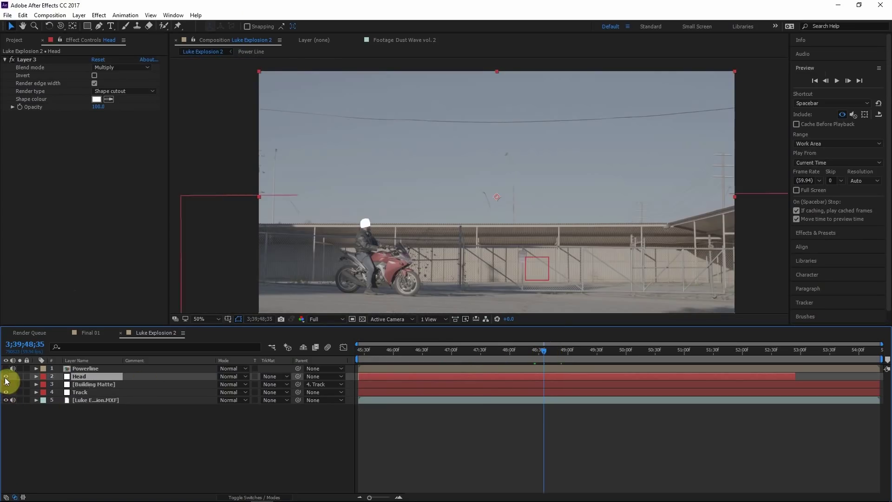
key("ctrl+Up")
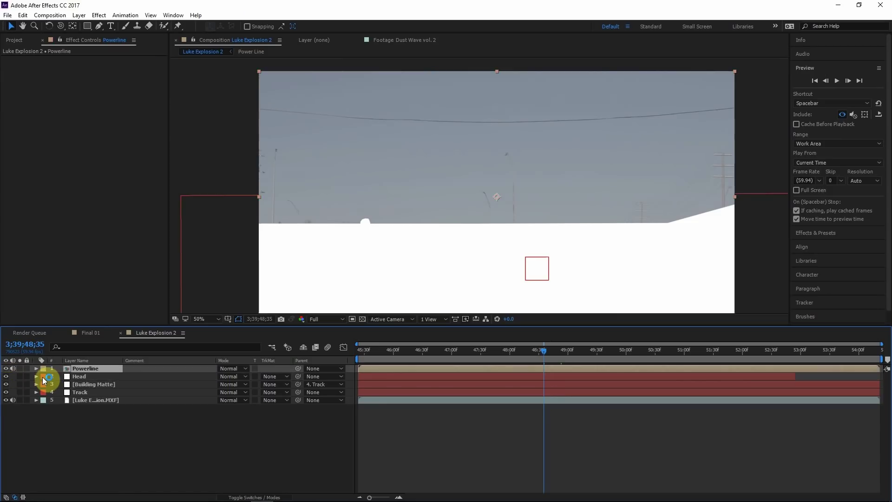
left_click(6, 400)
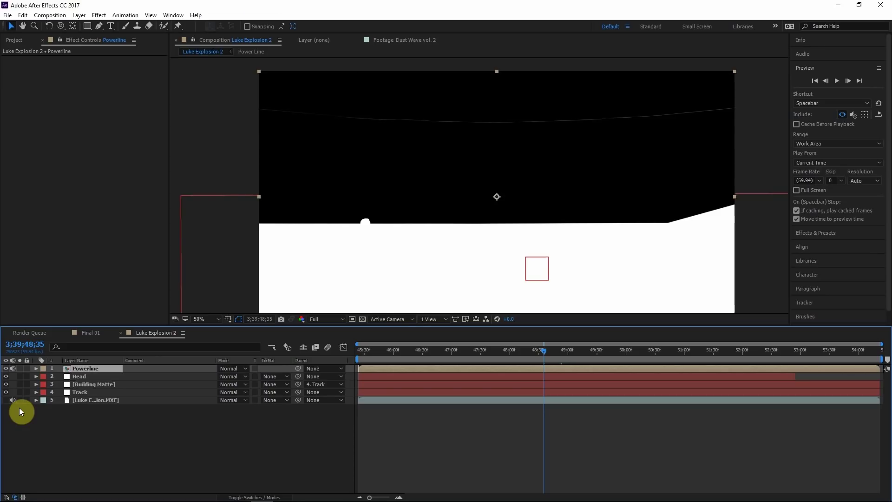
Select the Head, Building Matte and Track layers and choose Pre-compose for them
left_click(82, 392)
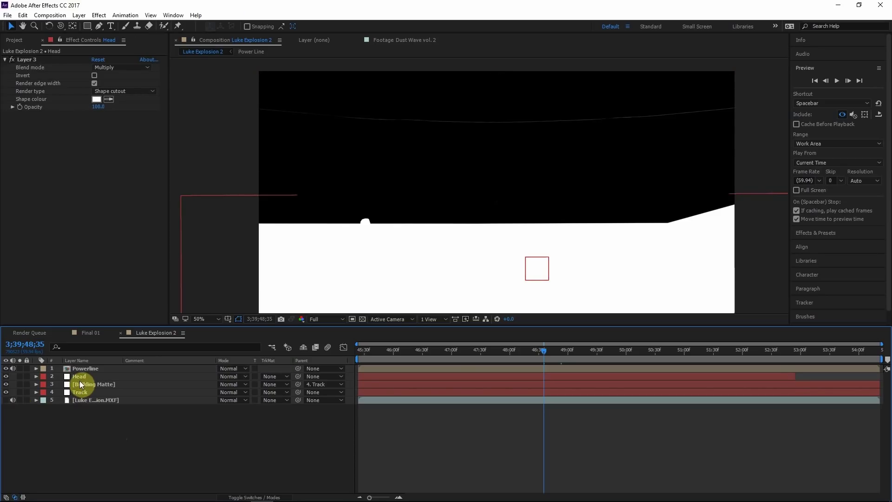
left_click(79, 378)
left_click(90, 387, "ctrl")
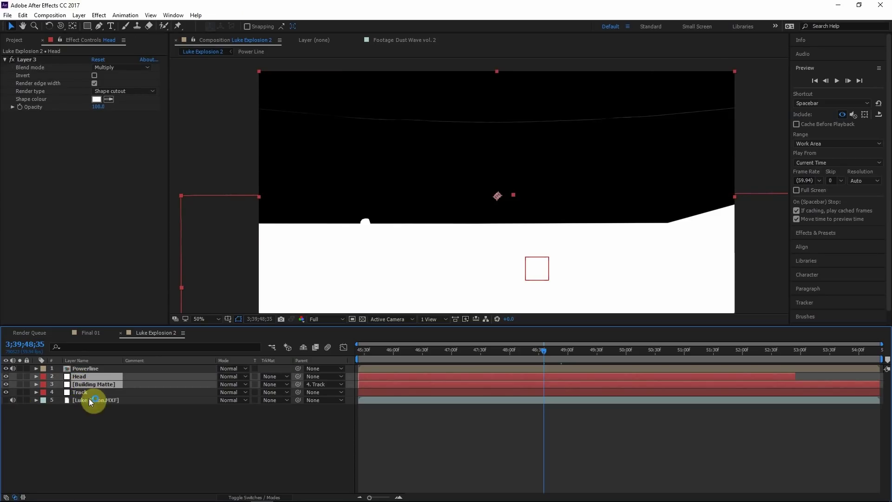
left_click(86, 392, "ctrl")
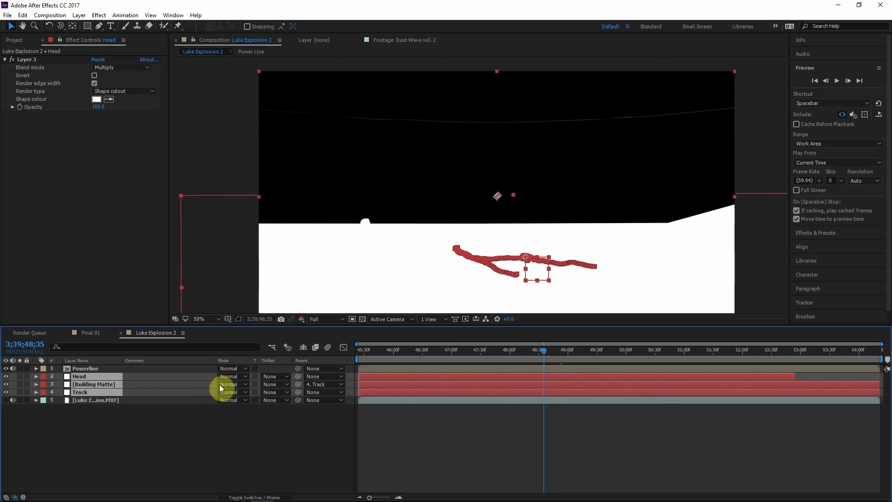
right_click(82, 379)
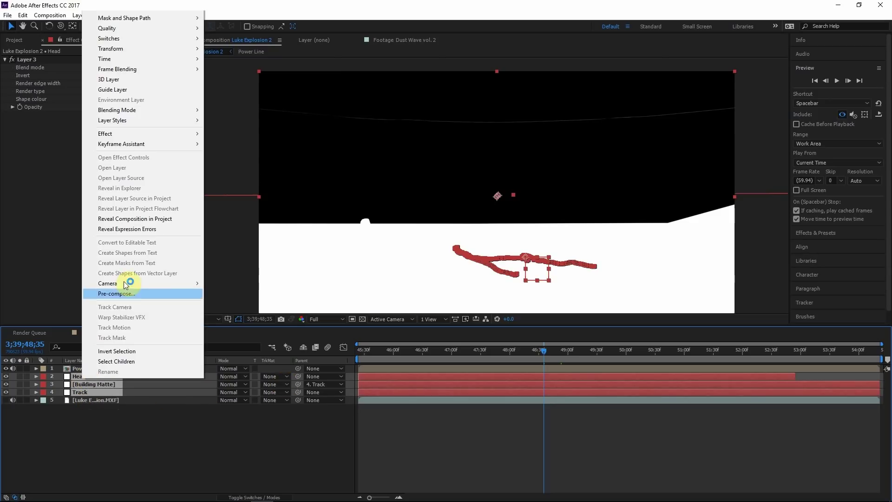
left_click(129, 295)
Confirm the Head Building pre-comp, duplicate the footage, and set the copy's Alpha Matte to Head Building
key("Return")
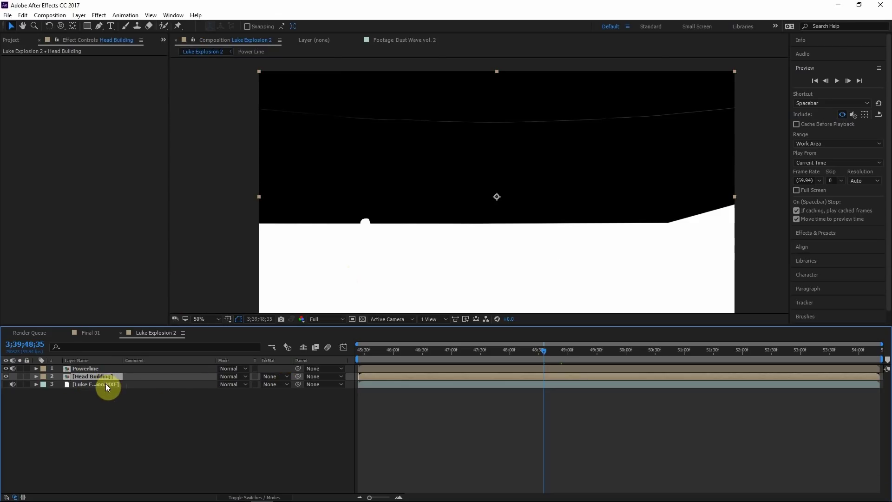
left_click(105, 383)
key("ctrl+d")
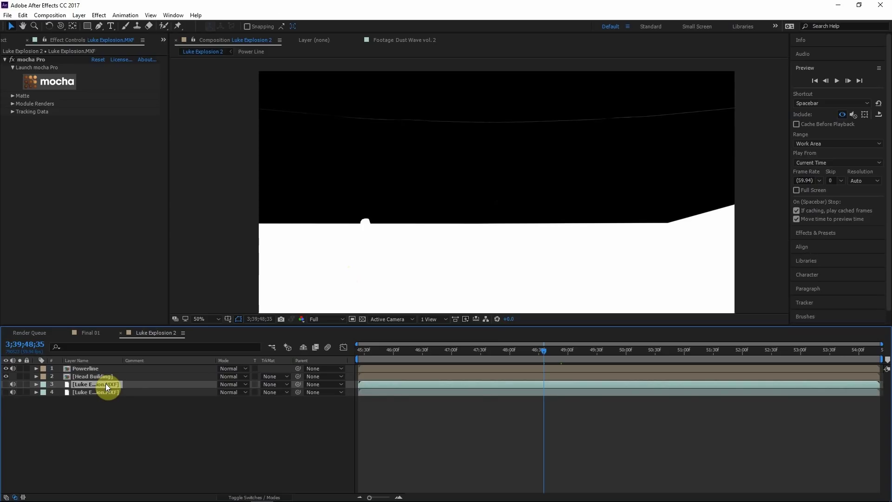
left_click(6, 386)
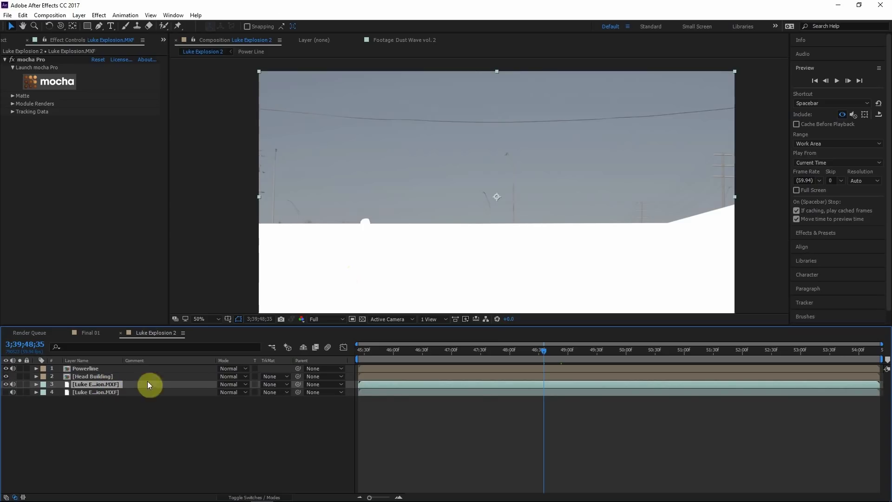
left_click(278, 383)
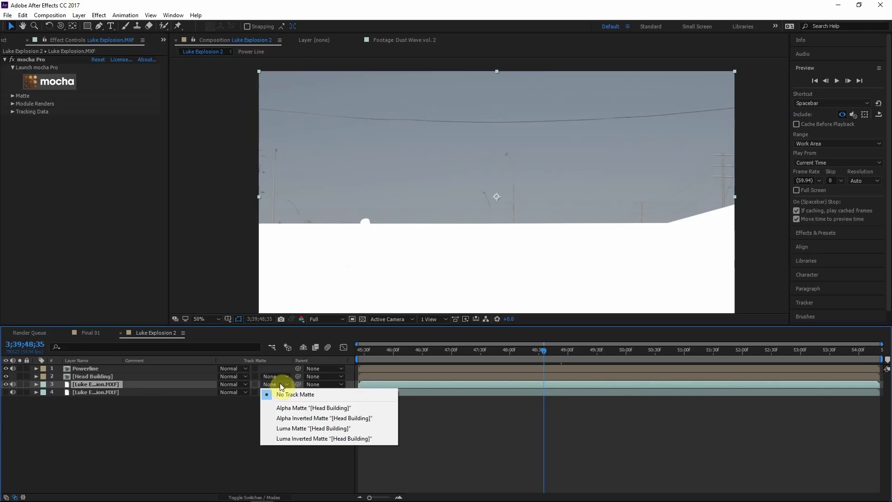
left_click(282, 407)
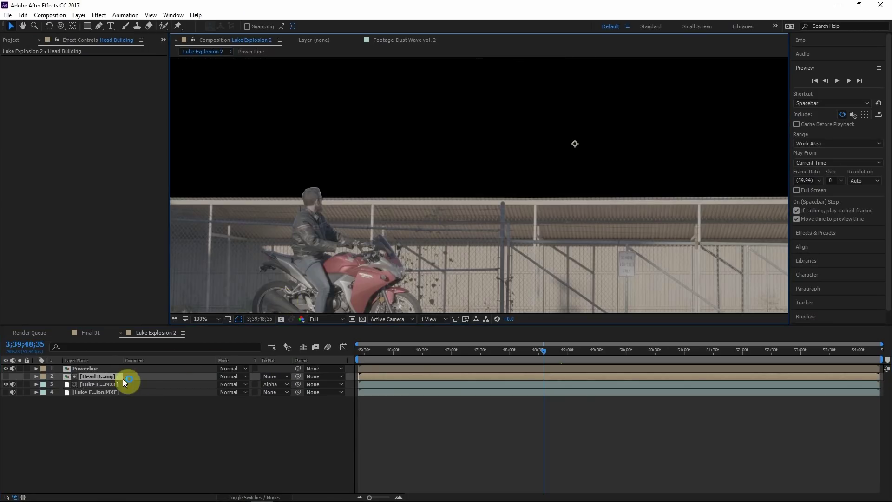
Pre-compose the matted footage copy and Head Building into one layer
left_click(106, 384, "ctrl")
right_click(106, 384)
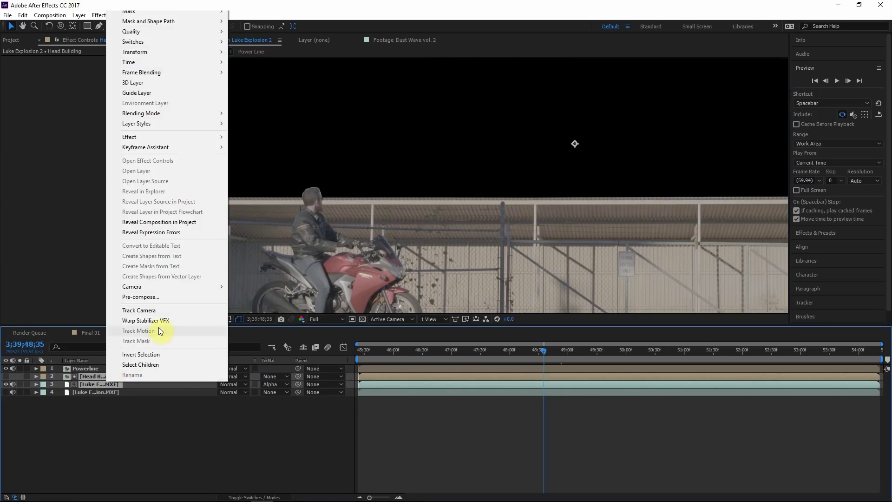
left_click(157, 297)
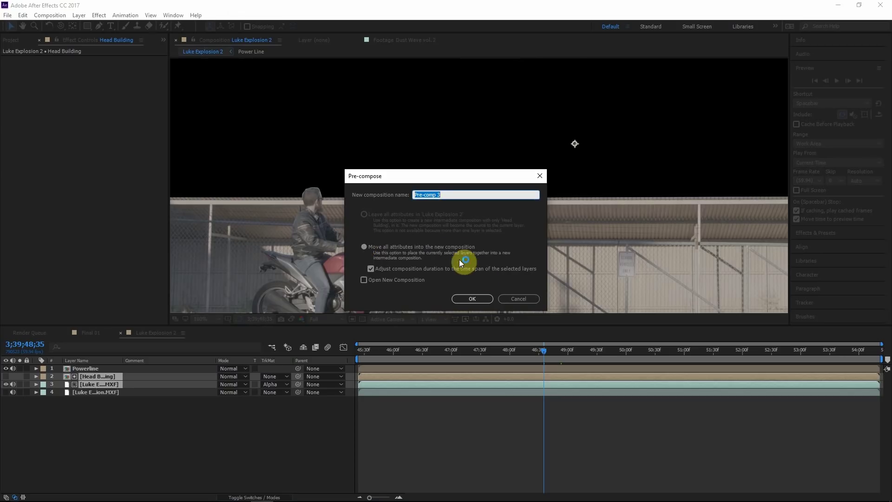
key("Return")
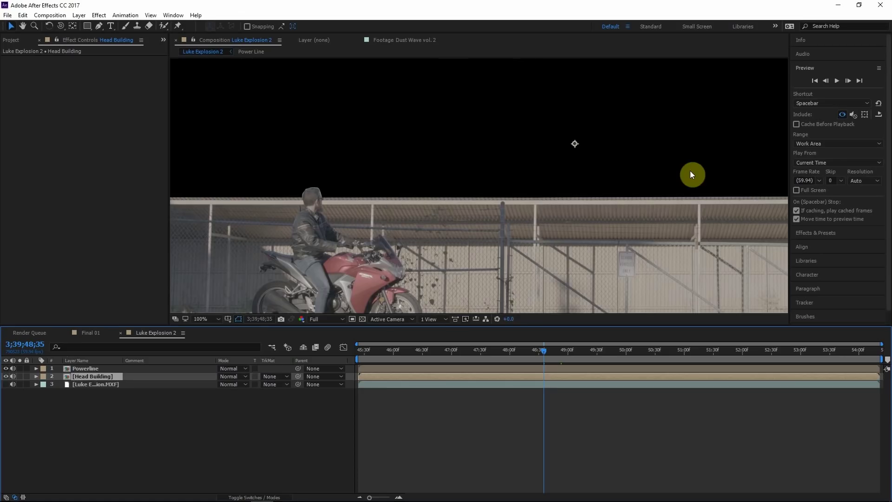
Search for 'key cleaner' and apply Key Cleaner to the Head Building layer
left_click(800, 68)
left_click(814, 82)
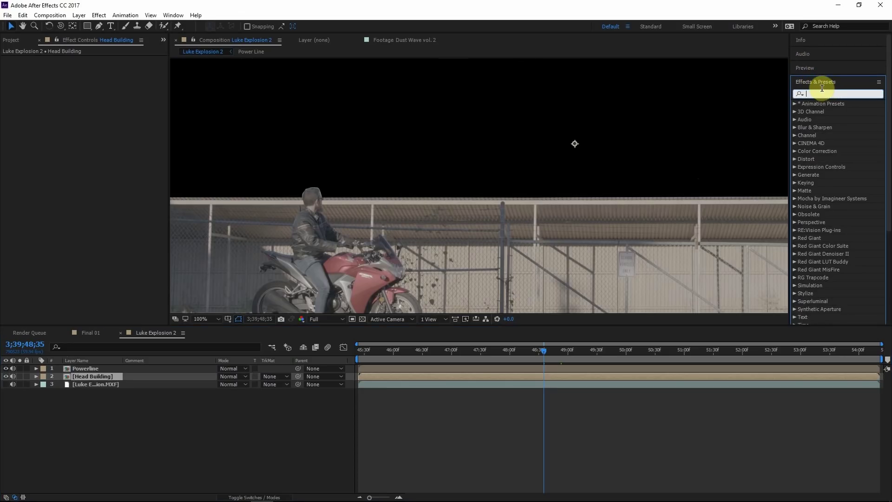
type("key cleaner")
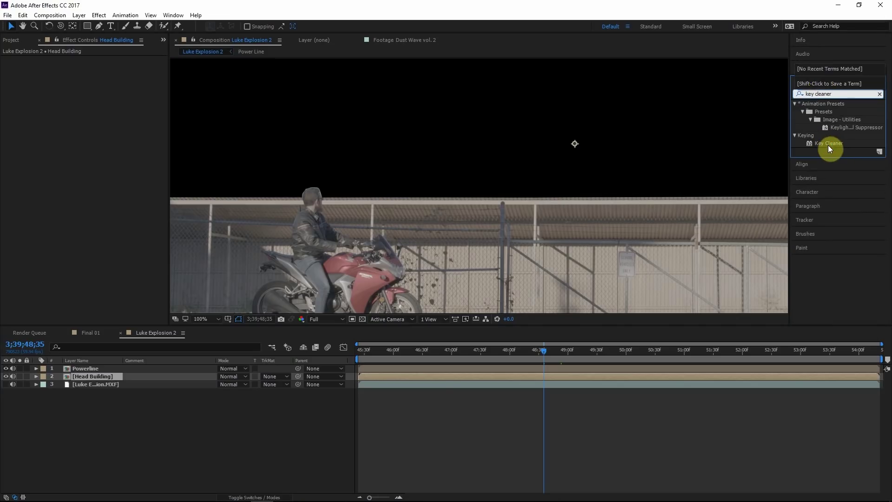
left_click_drag(828, 145, 107, 378)
Zoom to 400% on the rider's head and set Additional Edge Radius to 4.0
key(".")
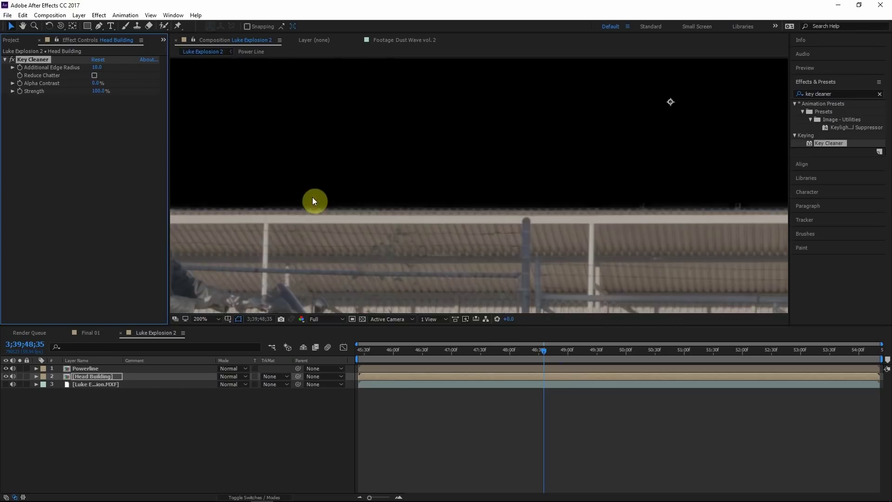
left_click_drag(313, 201, 647, 241)
left_click_drag(497, 248, 434, 235)
key(".")
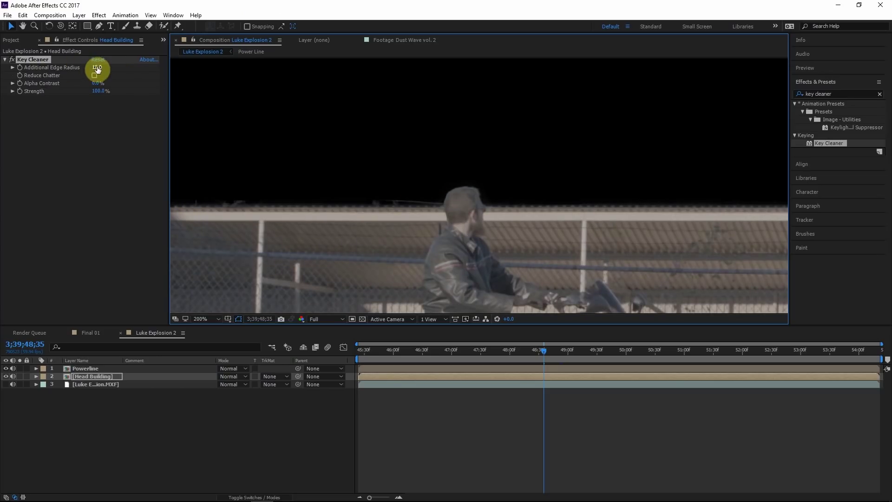
left_click(97, 67)
type("4")
key("Return")
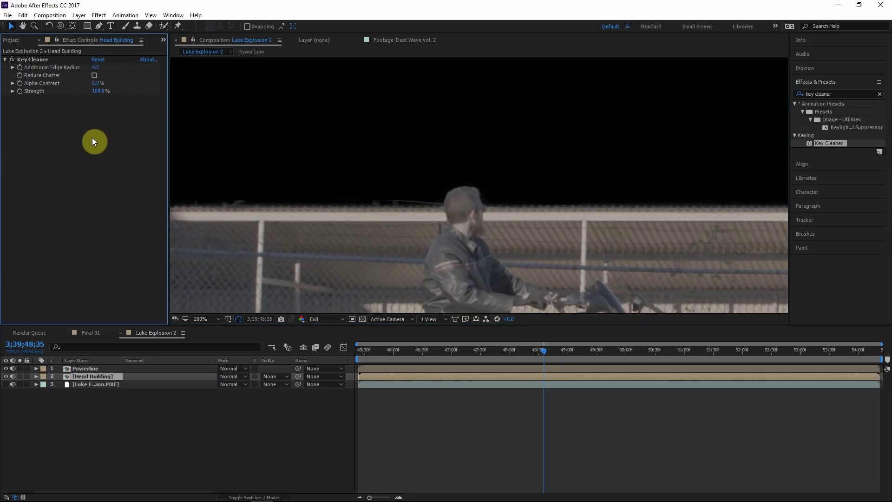
left_click(839, 94)
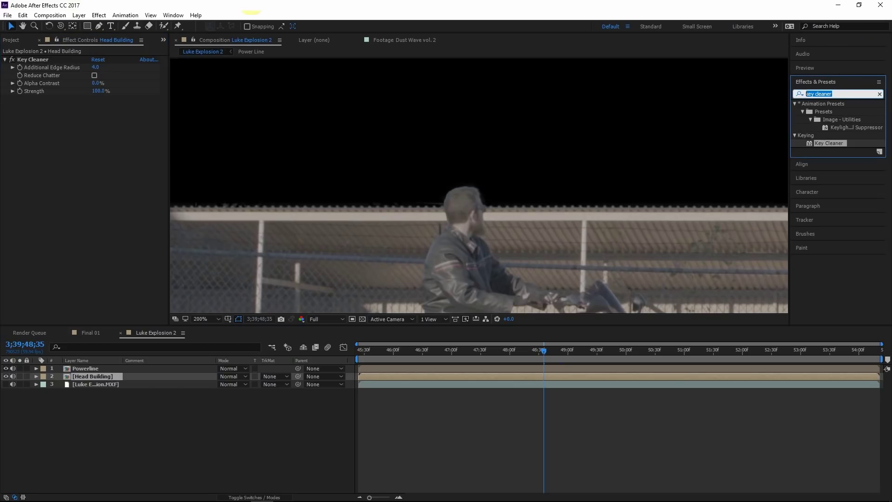
Add Simple Choker under Key Cleaner on Head Building and inspect the matte edges
type("simple")
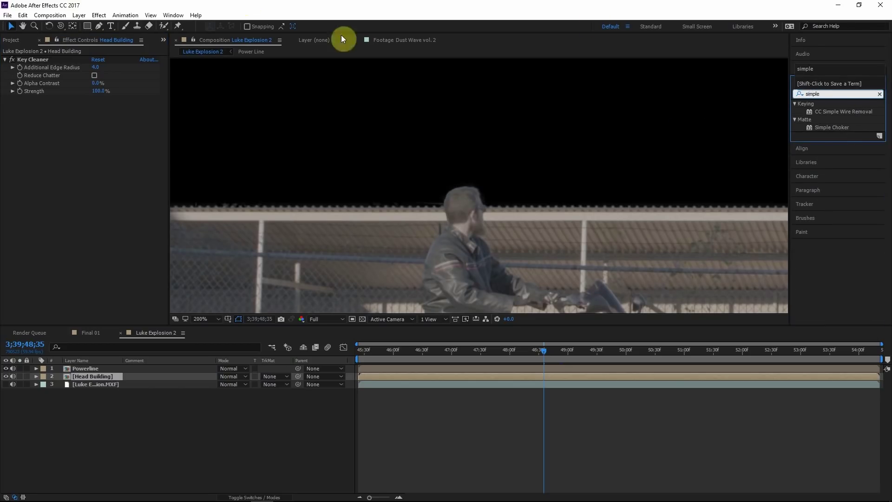
left_click_drag(845, 124, 106, 116)
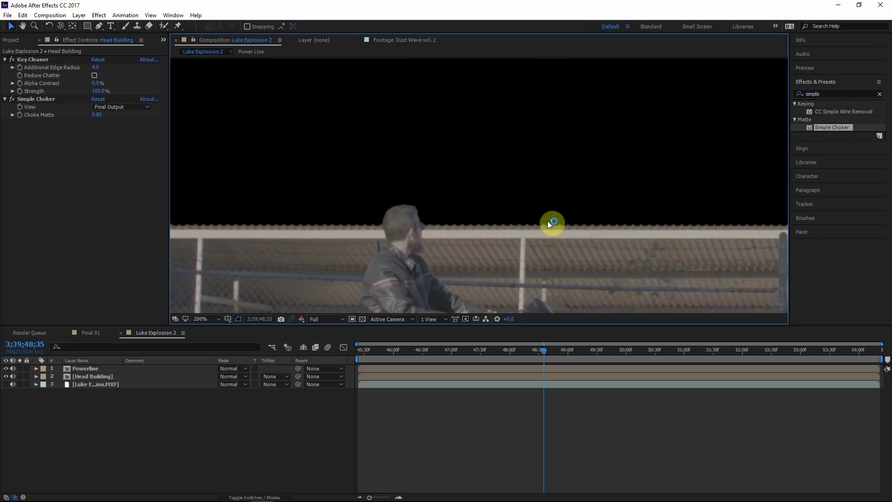
left_click_drag(548, 215, 424, 213)
scroll(394, 228, "up", 2)
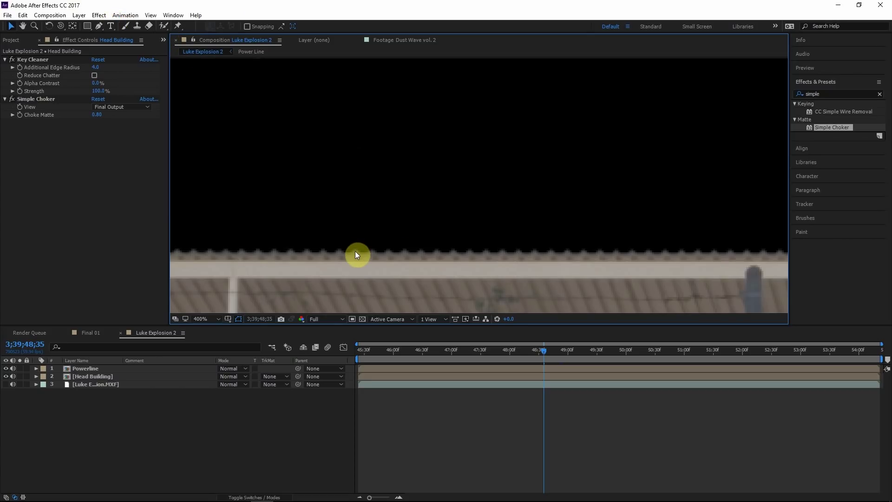
scroll(362, 217, "down", 6)
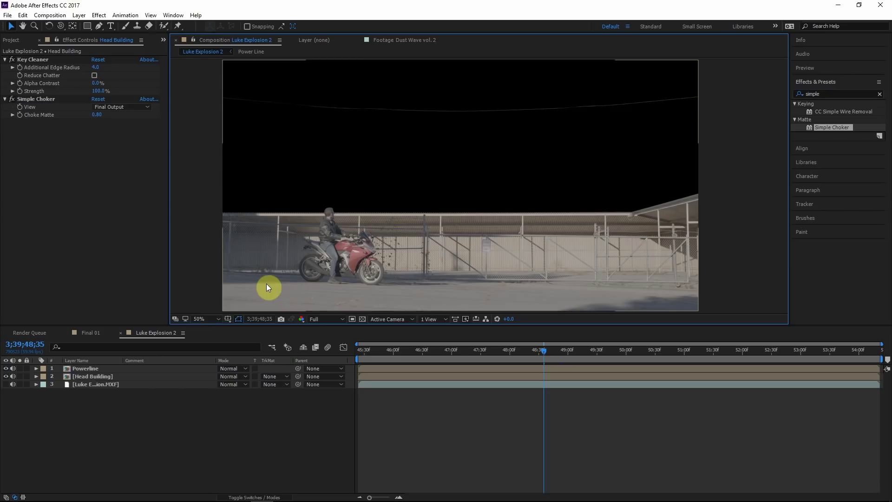
Pre-compose the Powerline and Head Building layers into a comp named 'Matte'
left_click(90, 369)
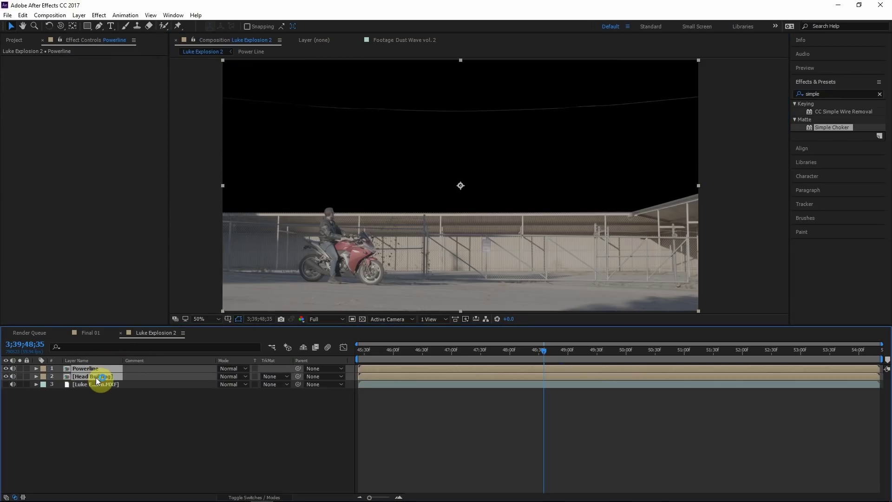
right_click(96, 378)
left_click(139, 293)
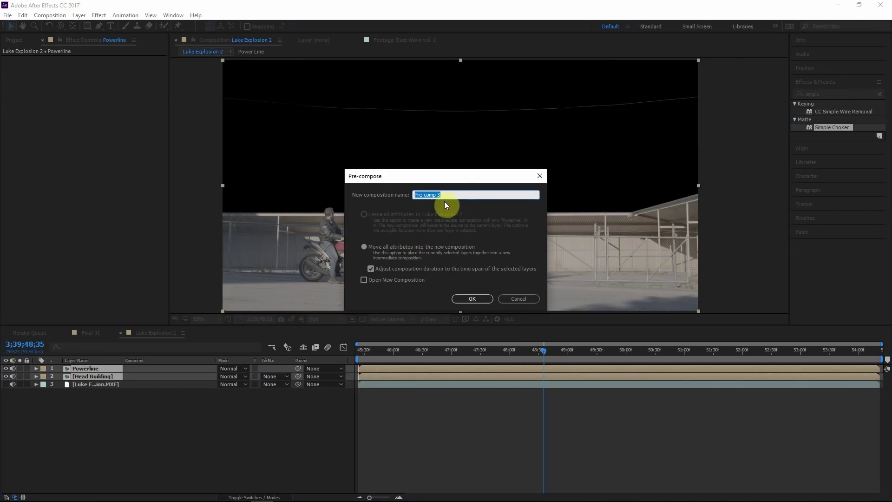
type("Matte")
key("Return")
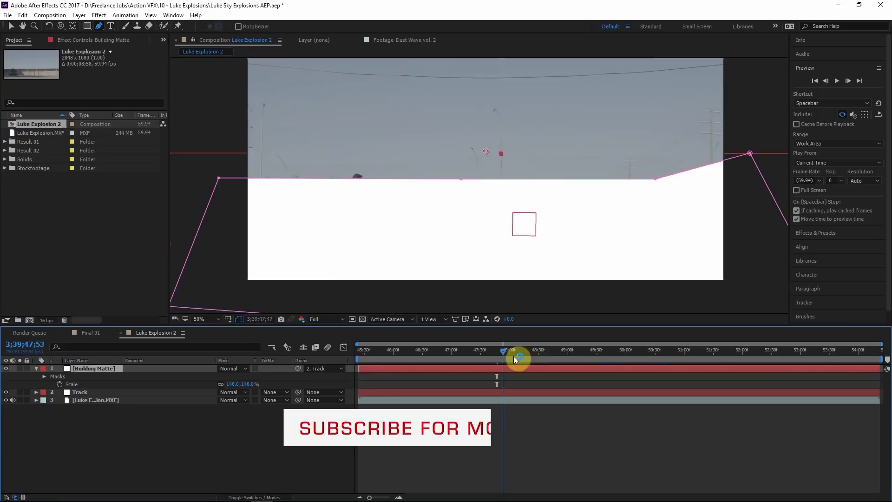
Review the mask over time, pre-compose the Track 2 layer, and export the mocha-tracked head shape
left_click_drag(513, 355, 447, 371)
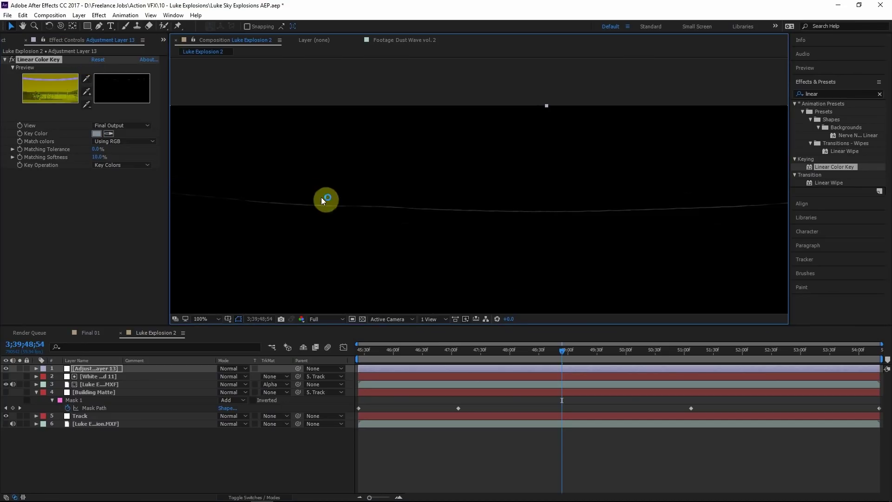
left_click(362, 318)
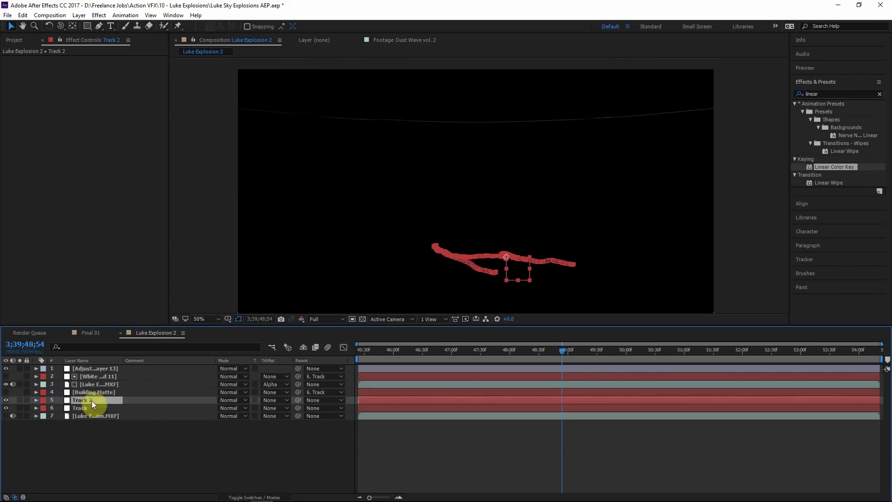
left_click(91, 392)
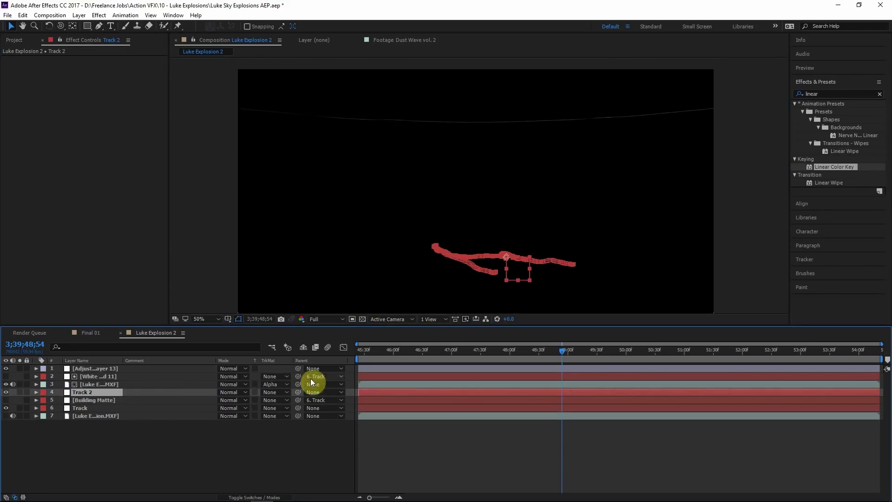
right_click(101, 369)
left_click(165, 299)
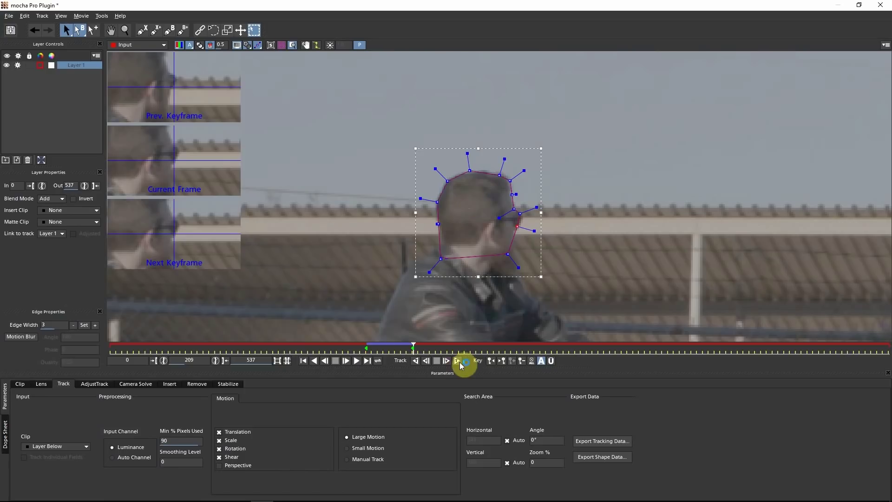
left_click(601, 456)
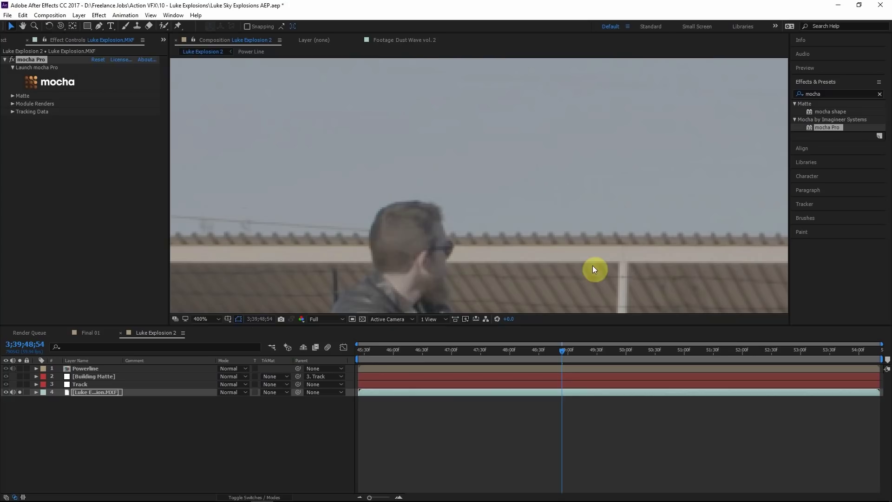
Add a white solid and pre-compose the layers into a comp named 'Head Building'
key("ctrl+y")
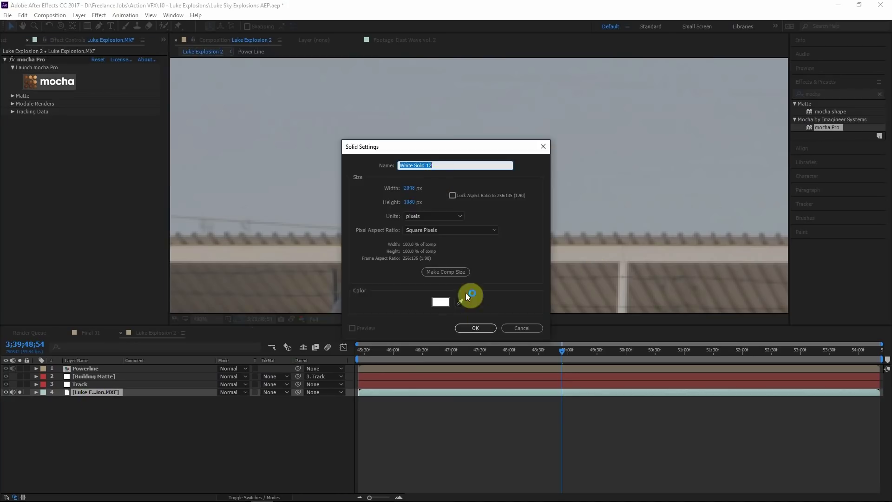
key("Return")
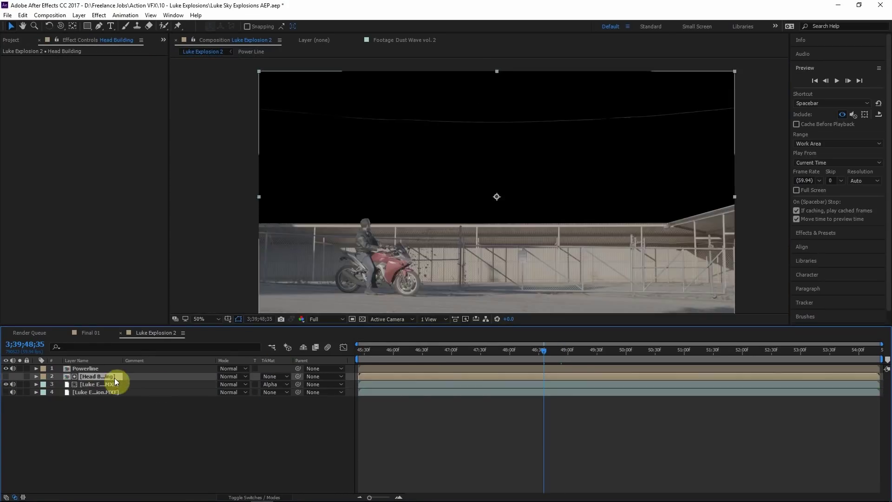
key("ctrl+shift+c")
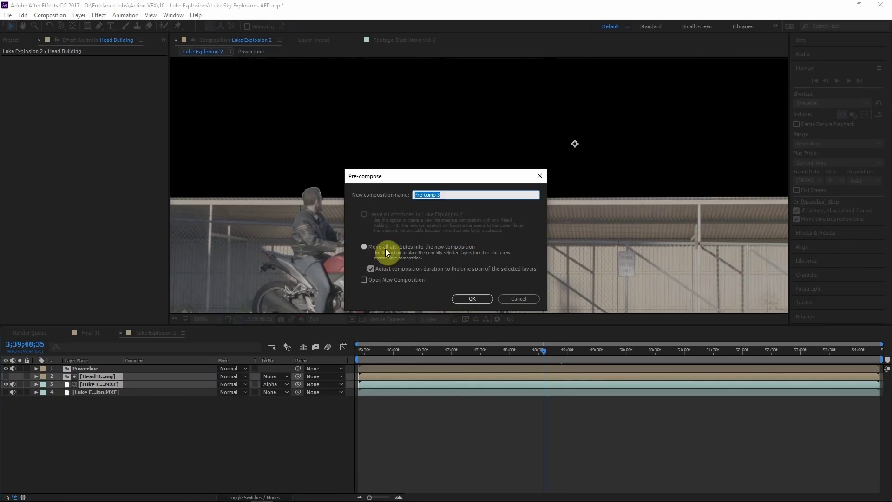
type("Head Building")
key("Return")
left_click(815, 233)
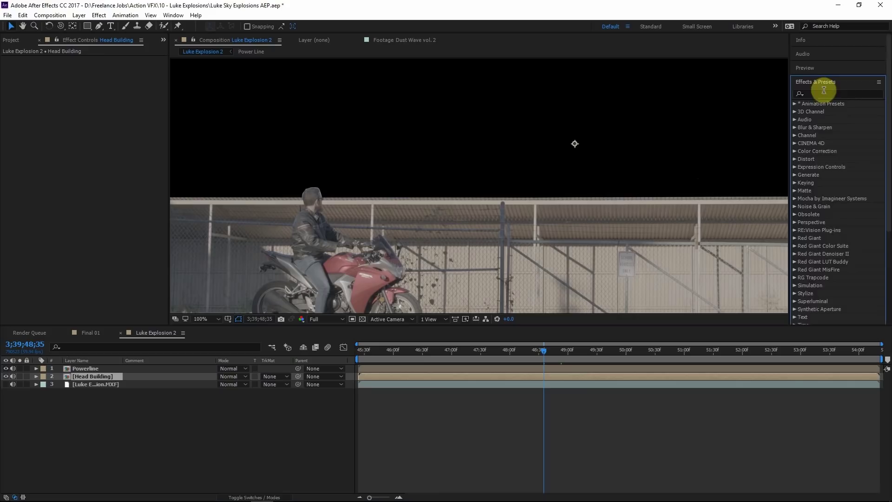
Apply Key Cleaner to the Head Building layer and edit its Additional Edge Radius value
type("key cleaner")
left_click_drag(829, 143, 58, 179)
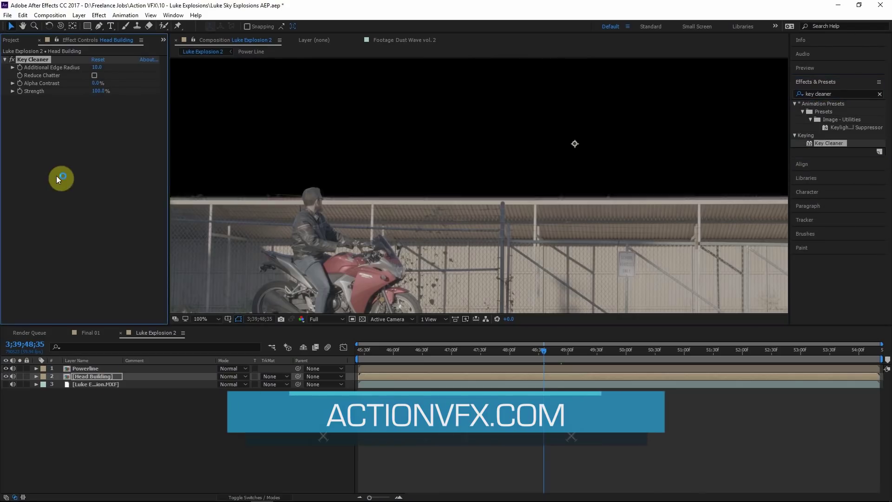
scroll(426, 225, "up", 2)
left_click(97, 67)
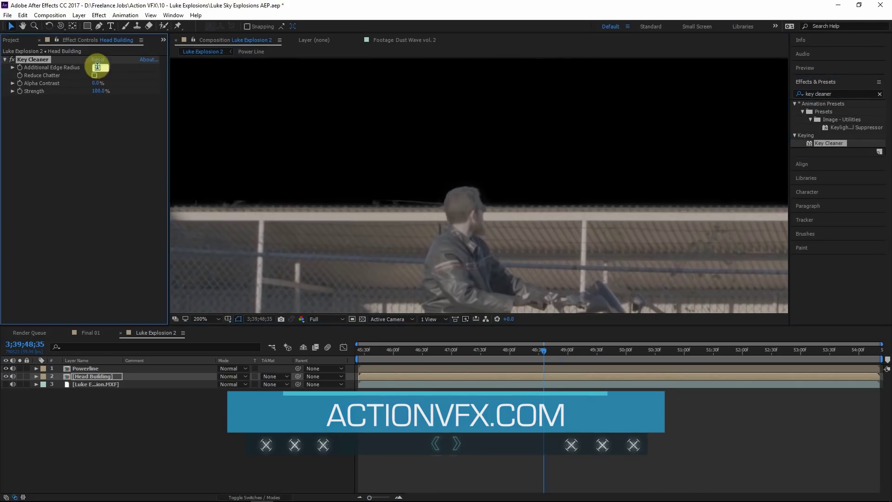